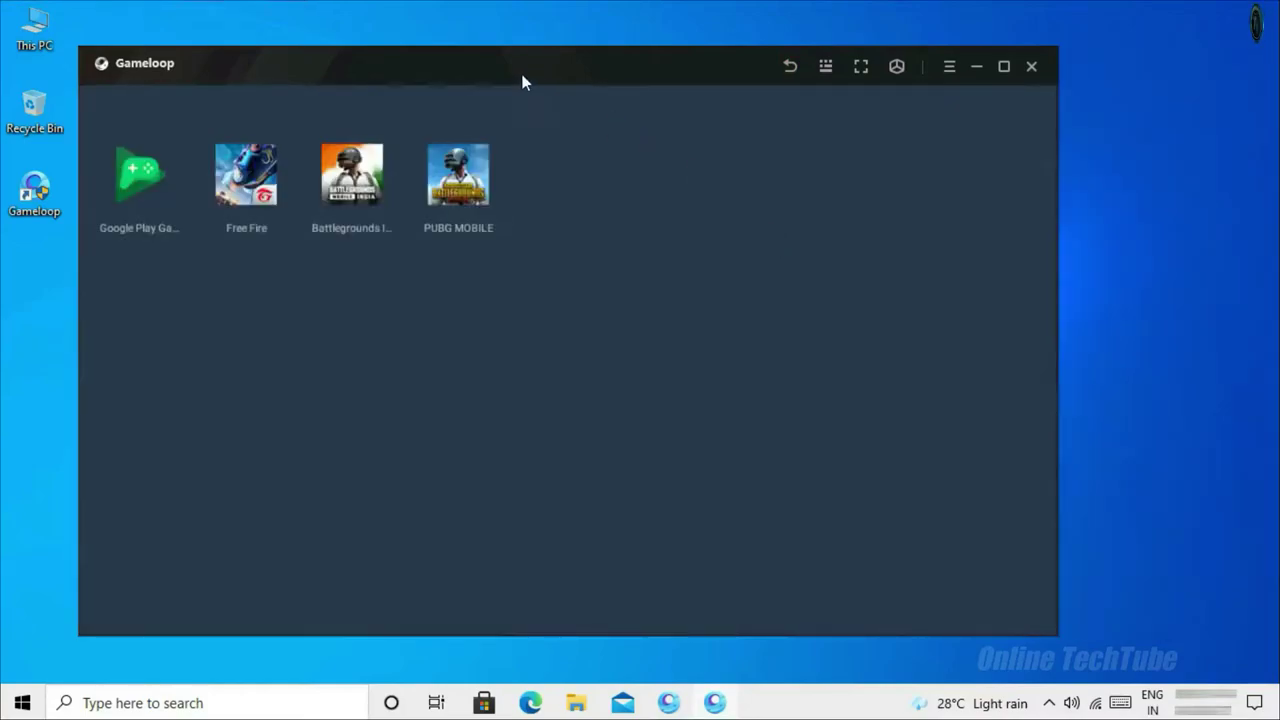
Open the installed Apps list in the emulator's Android settings.
left_click_drag(522, 82, 607, 79)
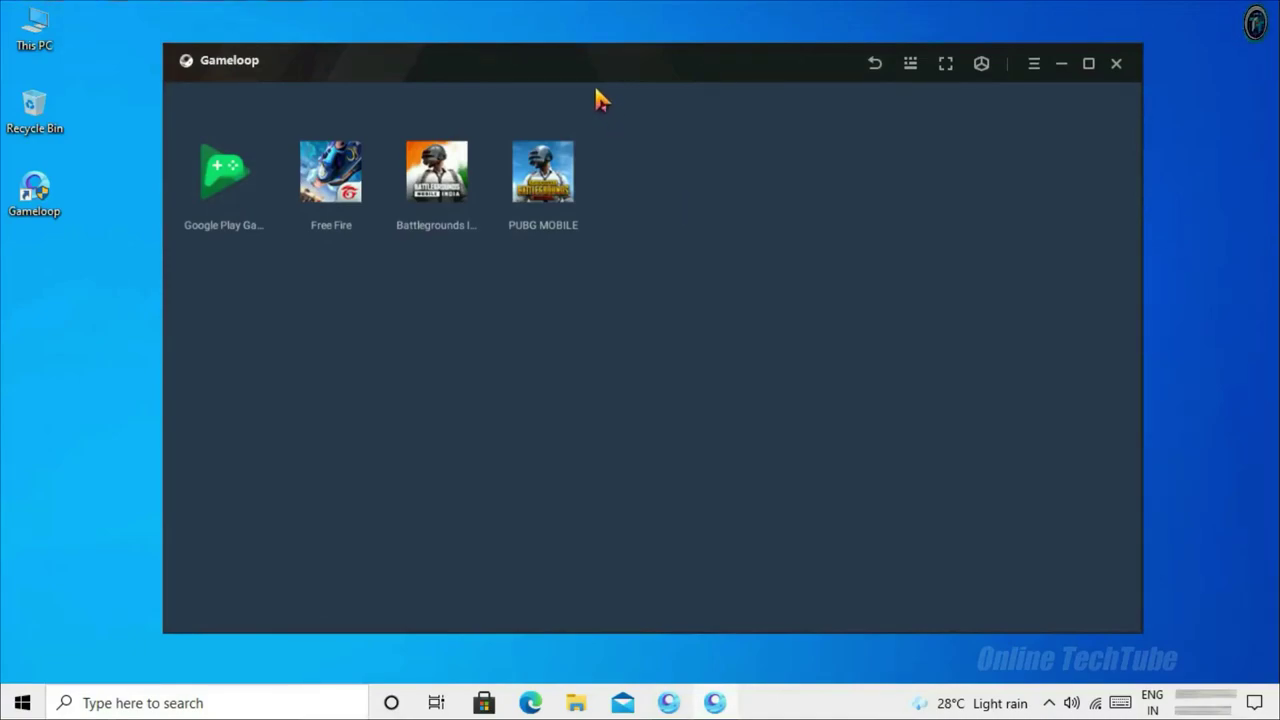
left_click_drag(646, 103, 654, 273)
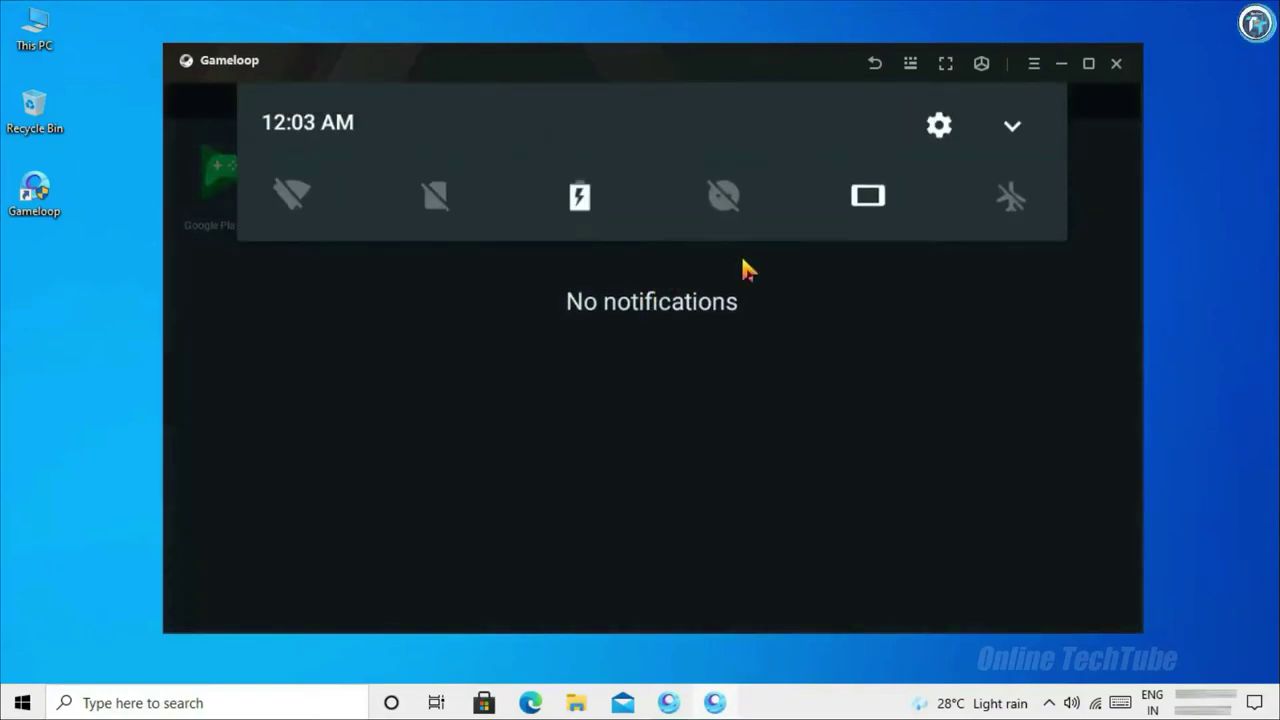
left_click(938, 126)
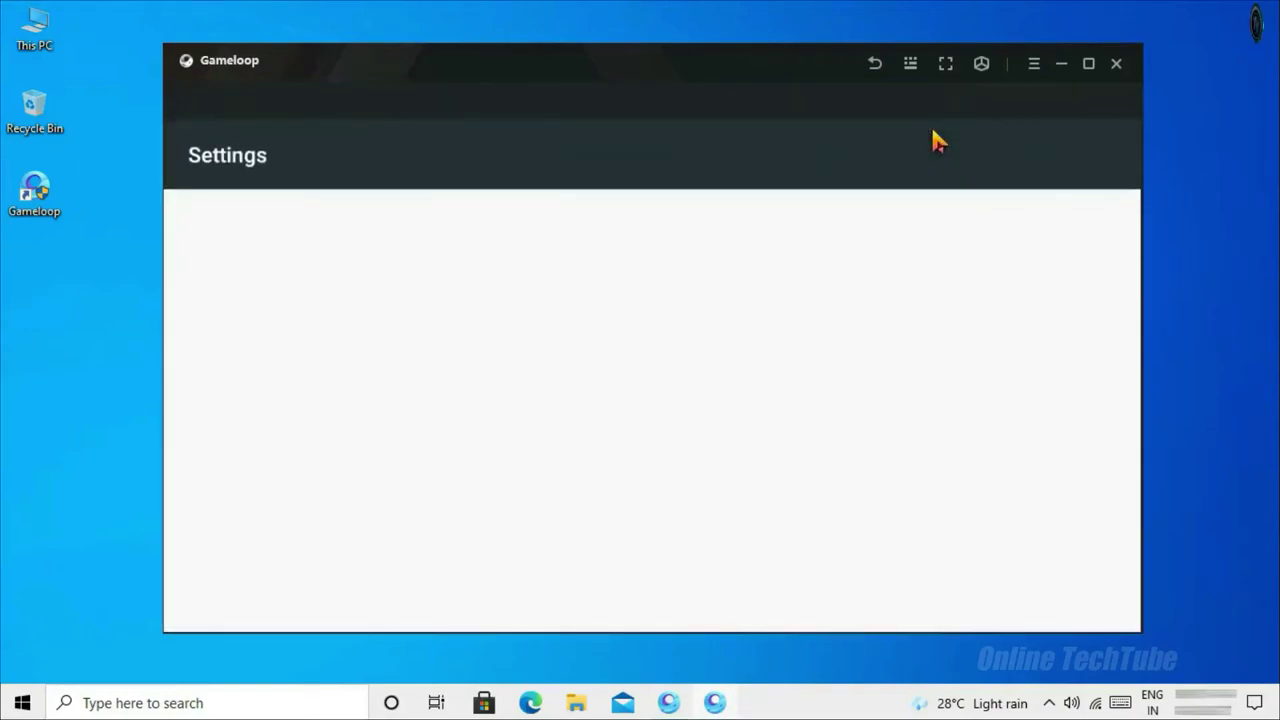
scroll(714, 557, "down", 2)
scroll(728, 312, "down", 6)
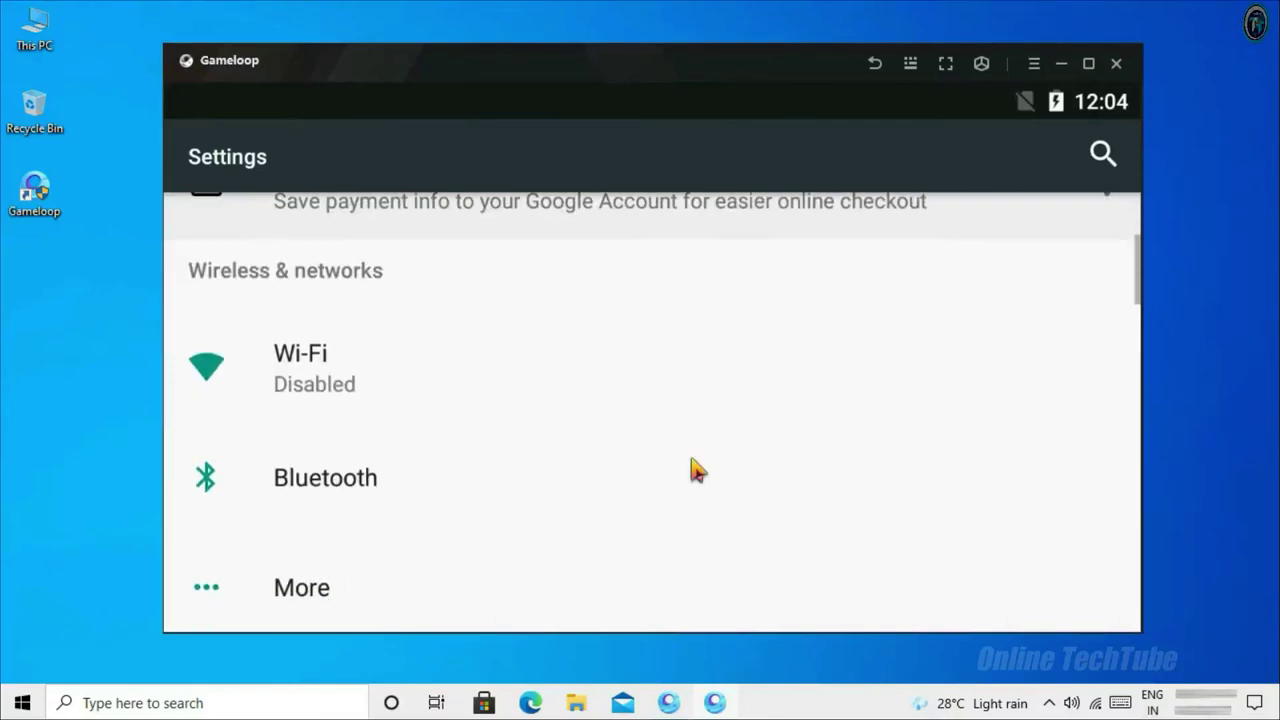
scroll(632, 420, "down", 4)
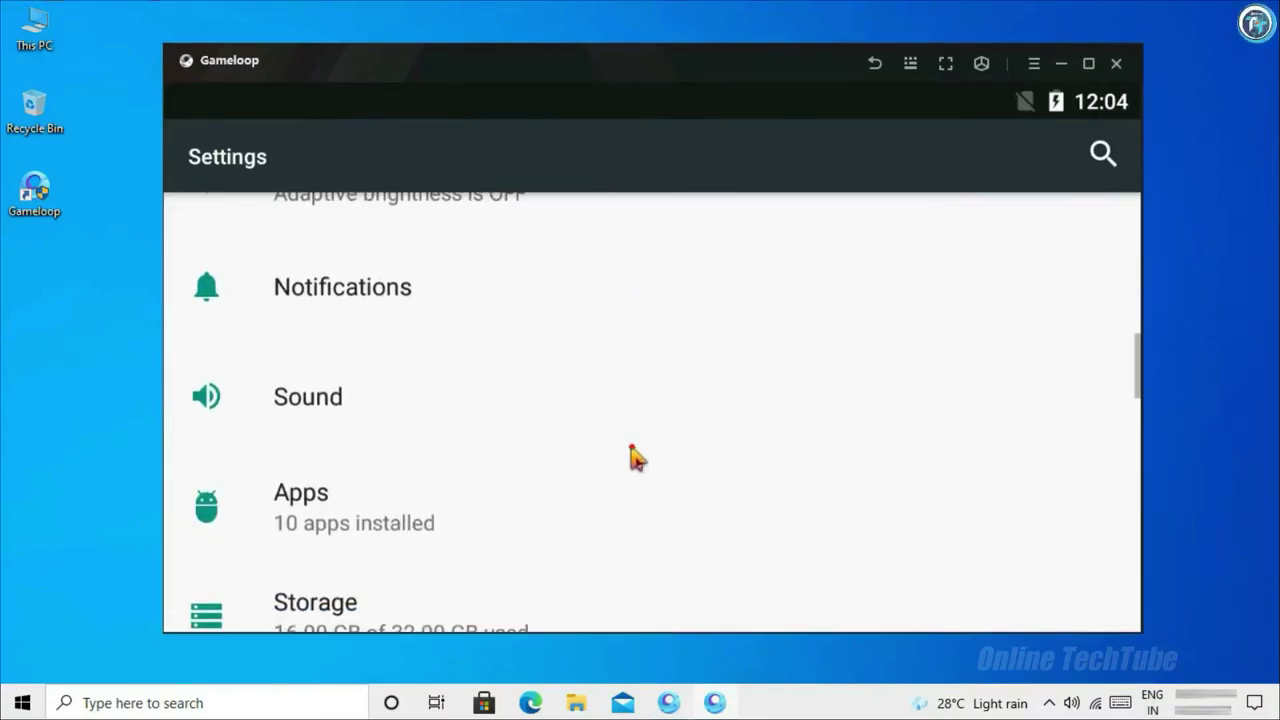
left_click(462, 385)
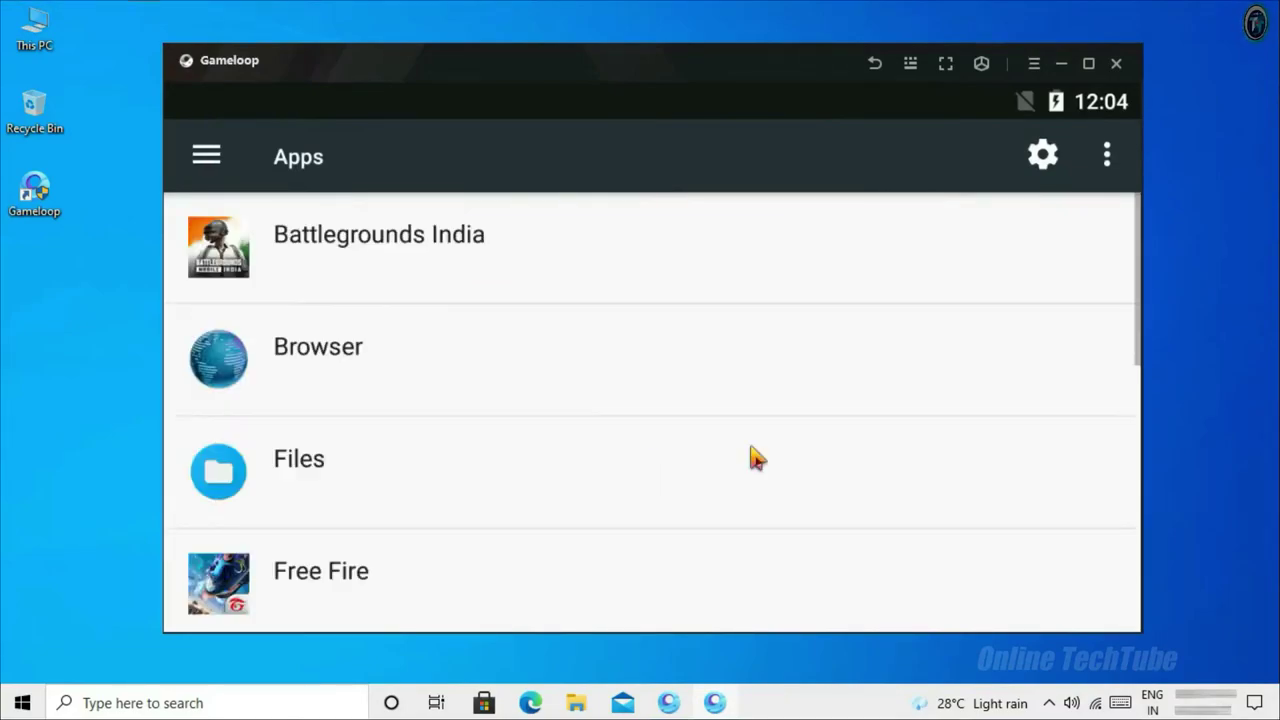
Clear Free Fire's cache from the storage details of its app info.
scroll(620, 514, "down", 2)
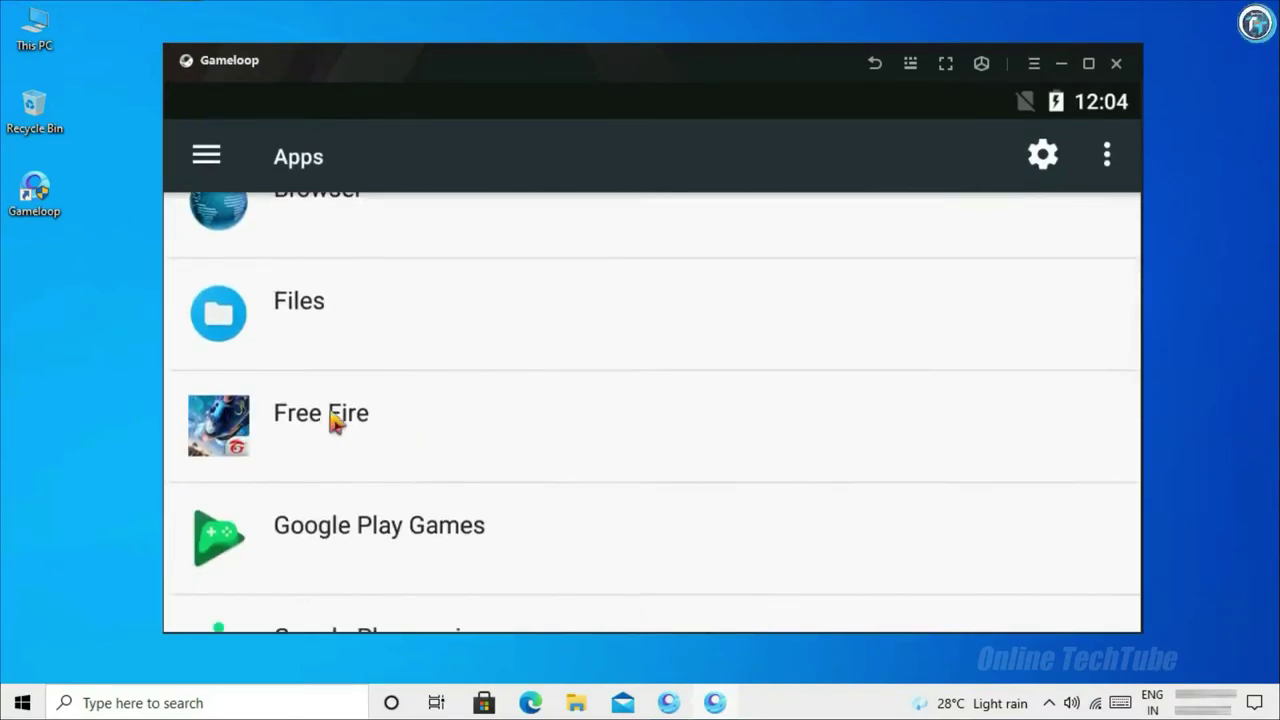
left_click(485, 437)
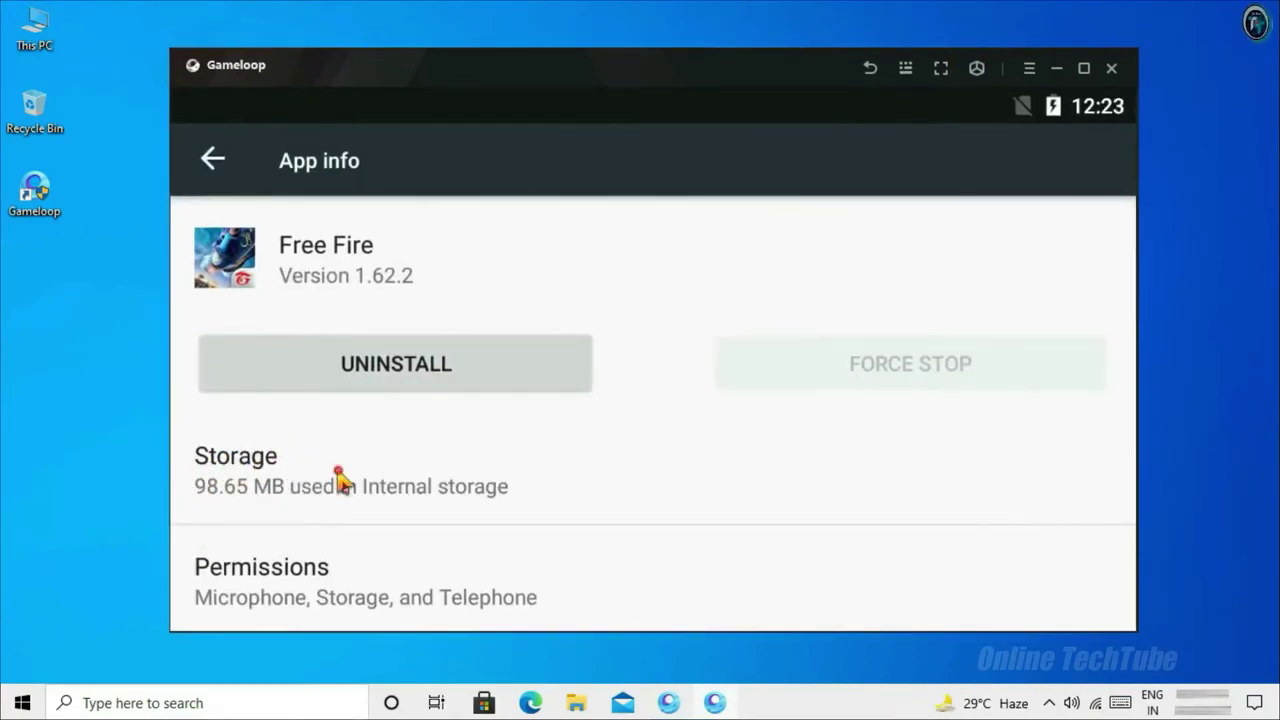
left_click(340, 483)
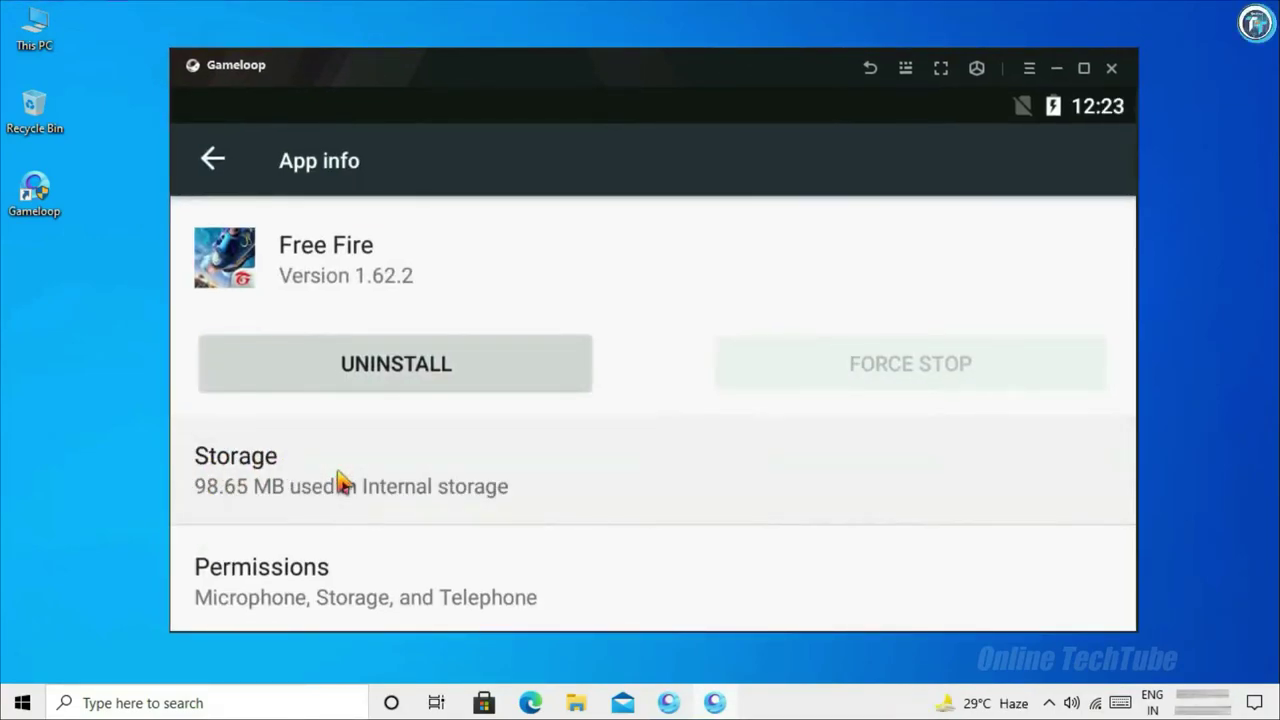
left_click_drag(680, 523, 686, 343)
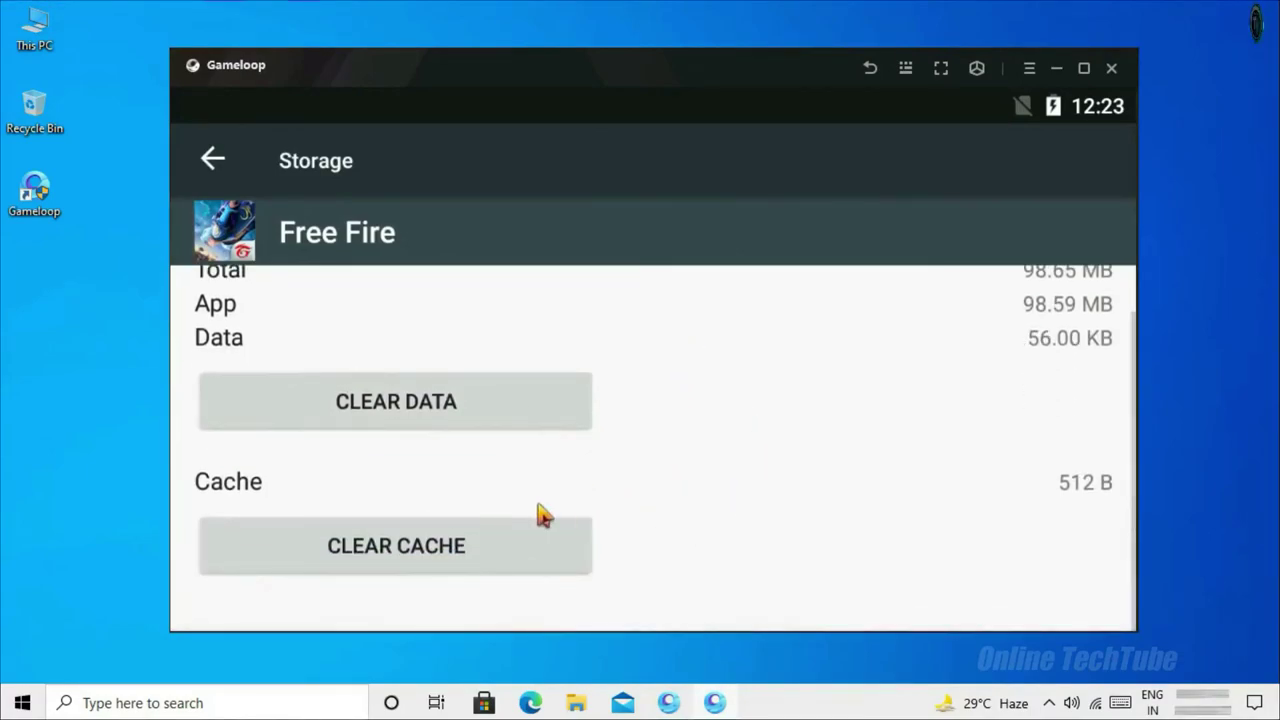
left_click(395, 562)
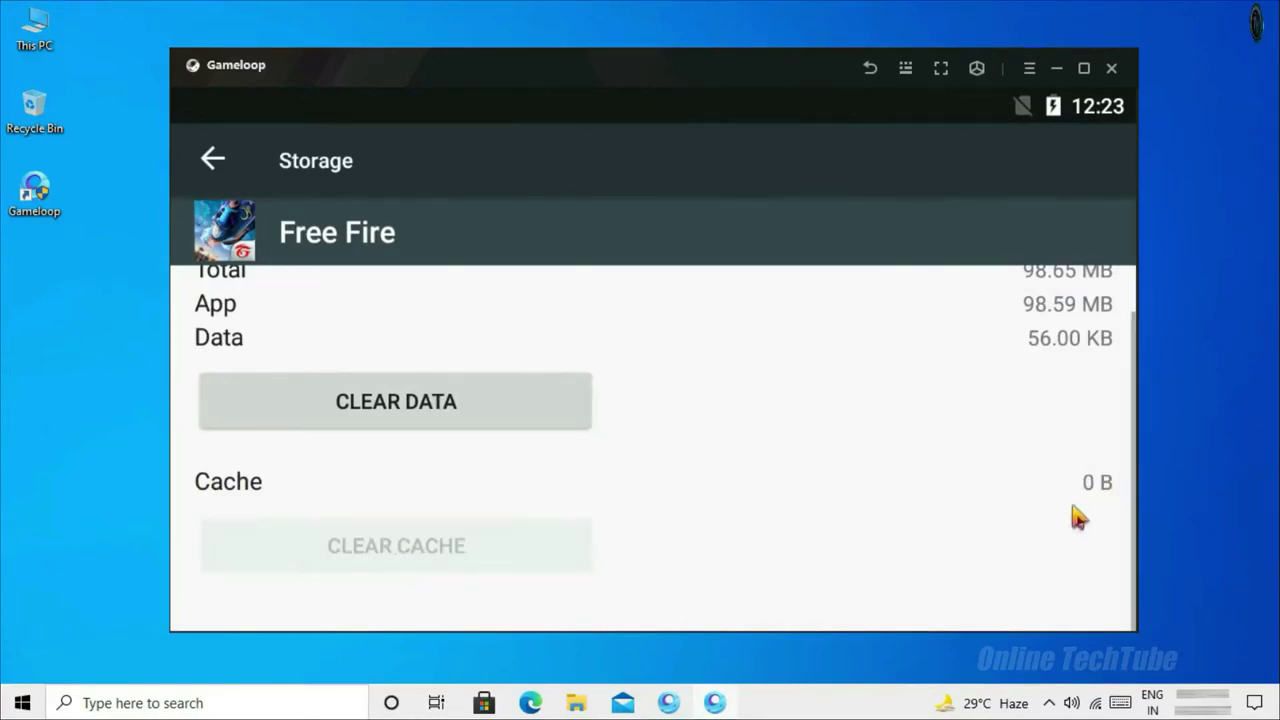
left_click(397, 546)
Leave Free Fire's storage details and the Android settings to return to the emulator's home screen.
scroll(714, 543, "up", 2)
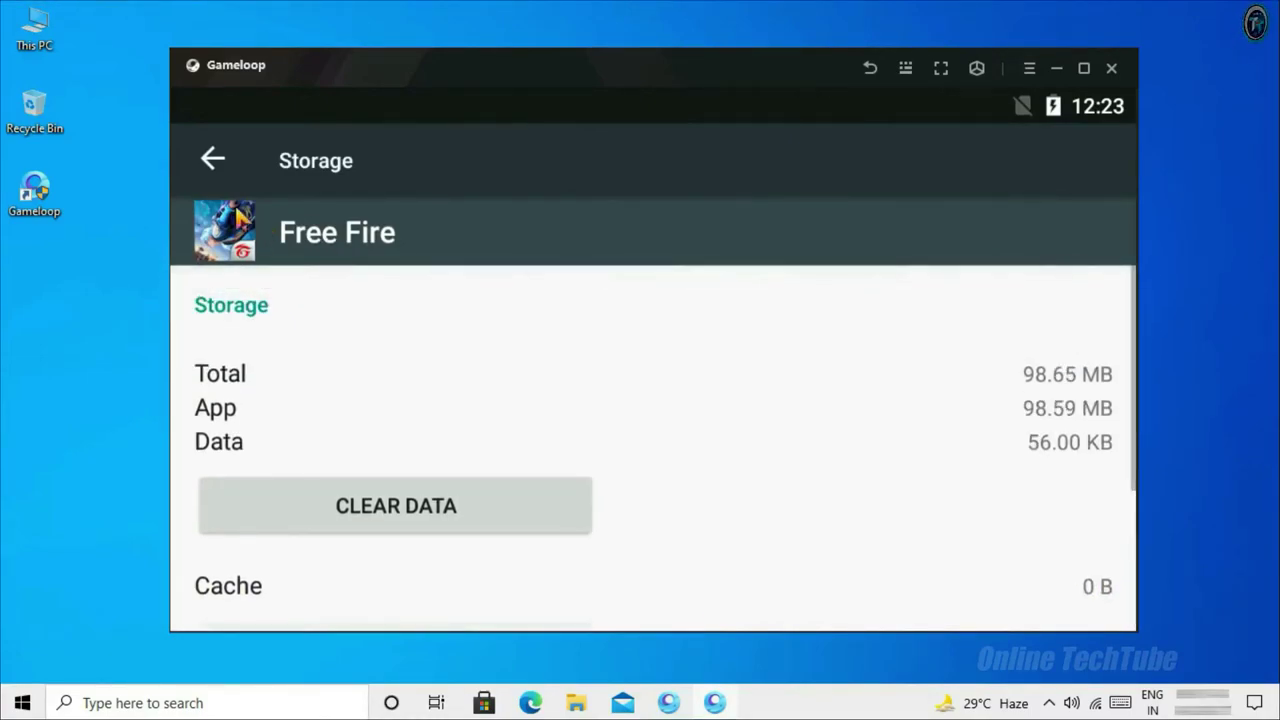
left_click(211, 163)
left_click(211, 163)
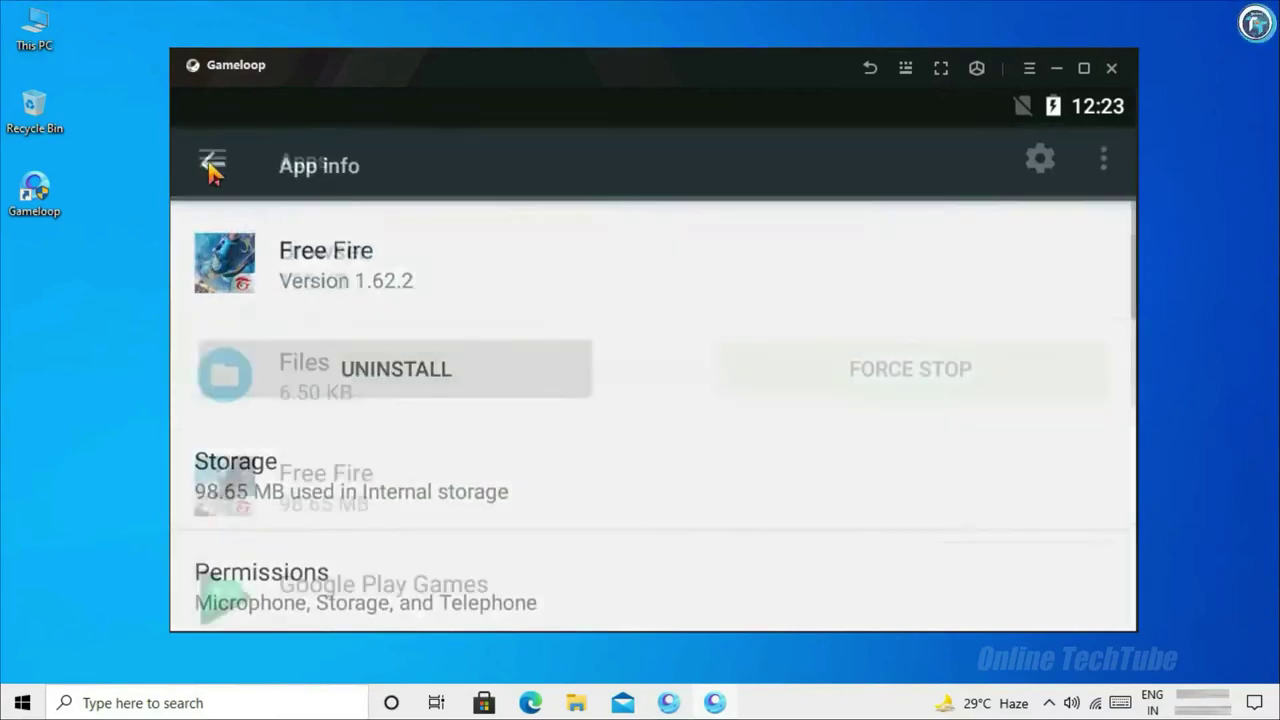
left_click(213, 163)
left_click(745, 180)
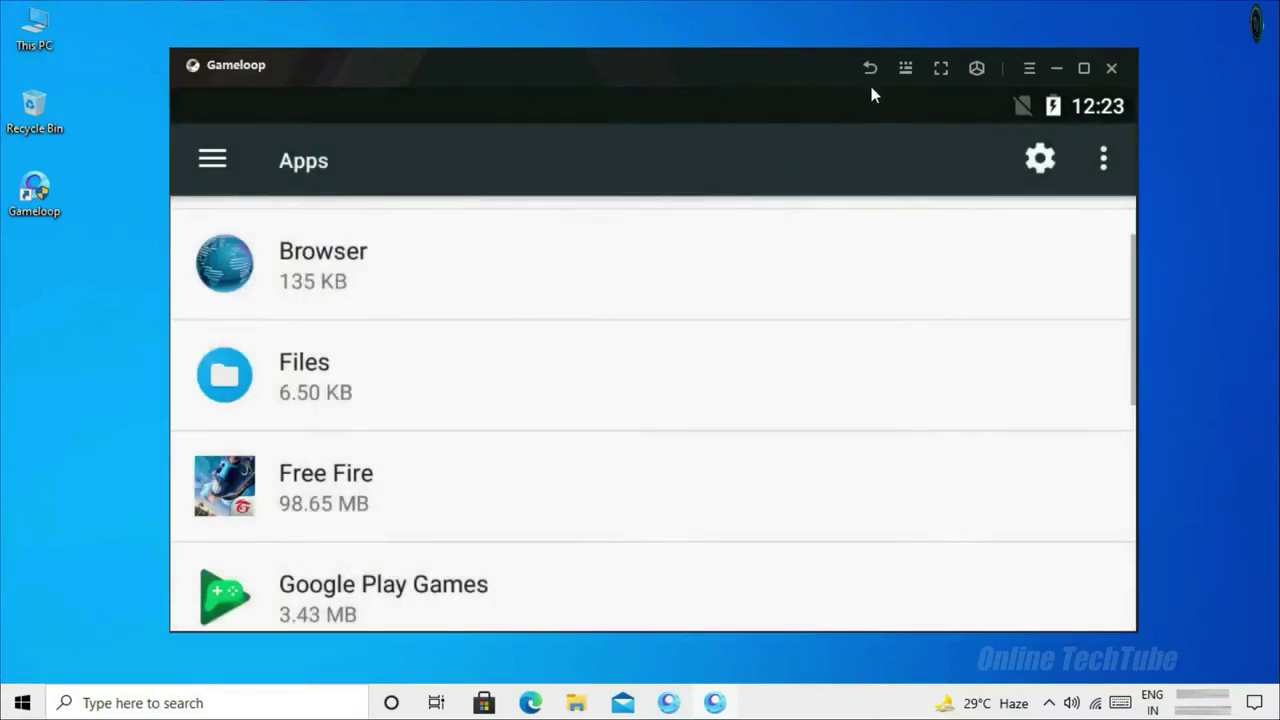
left_click(872, 76)
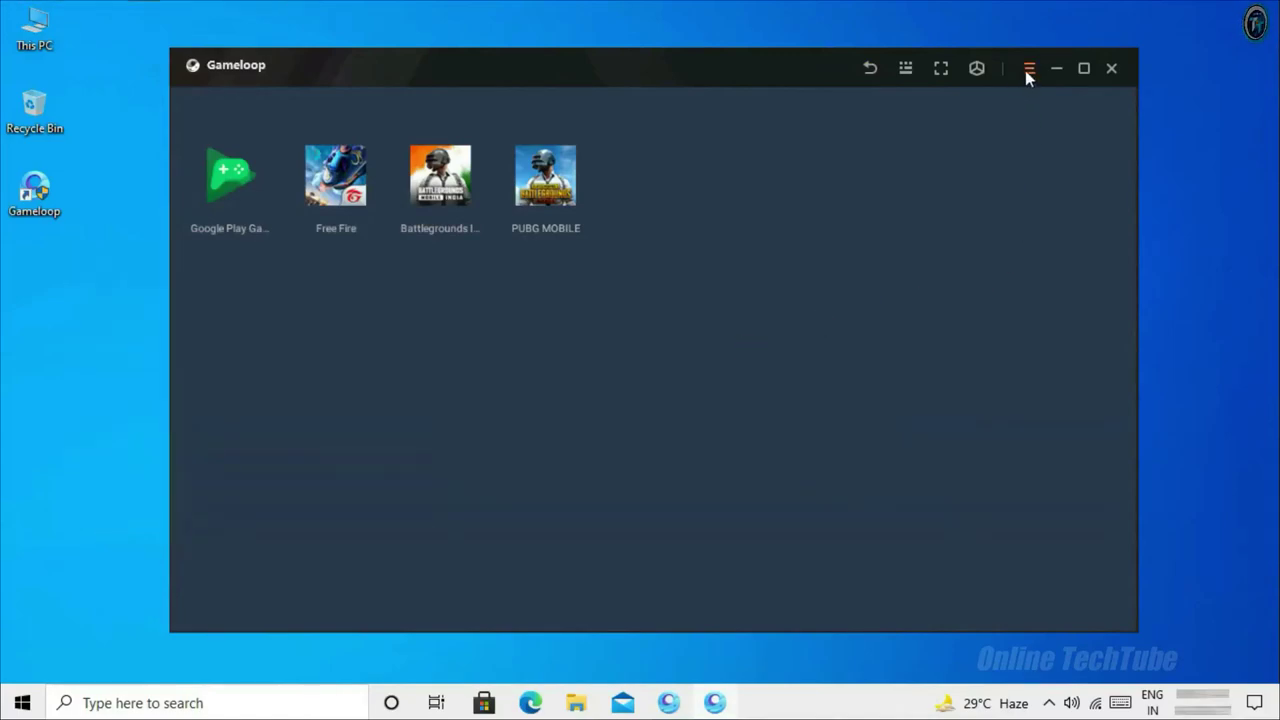
Run Clean Cache for the whole emulator, accept the prompts and exit the emulator.
left_click(1029, 70)
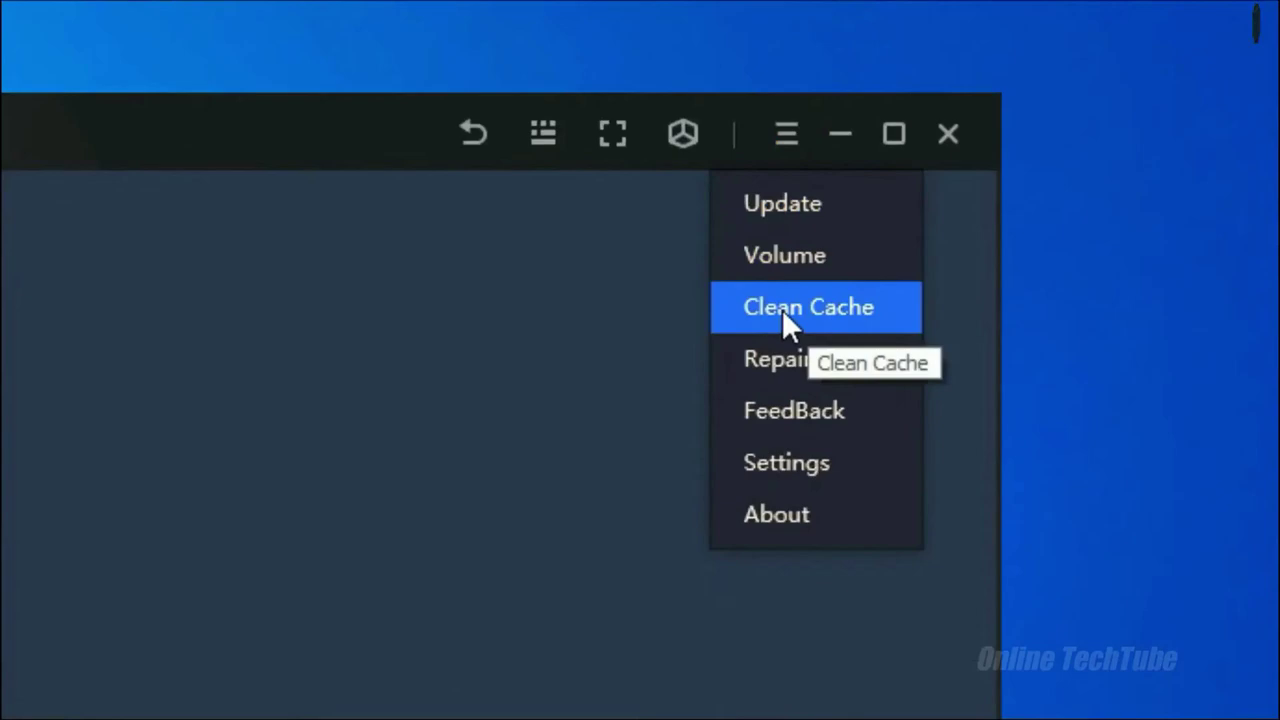
left_click(826, 309)
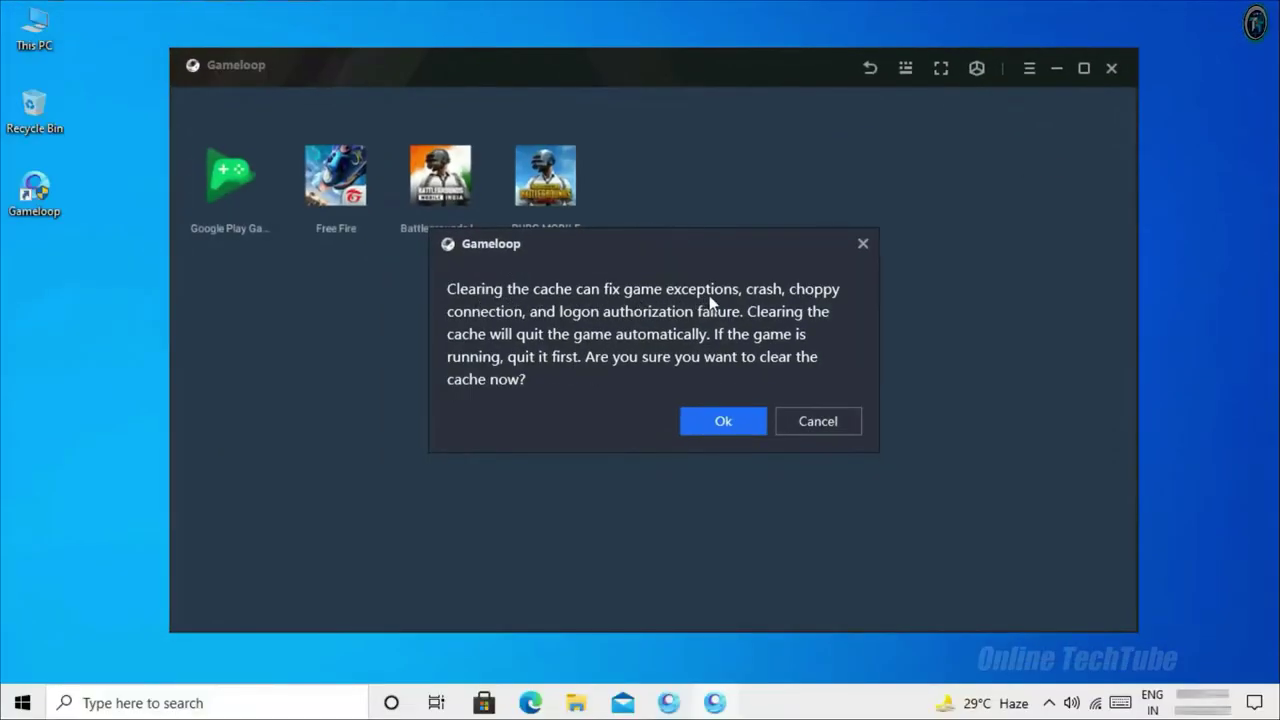
left_click(708, 425)
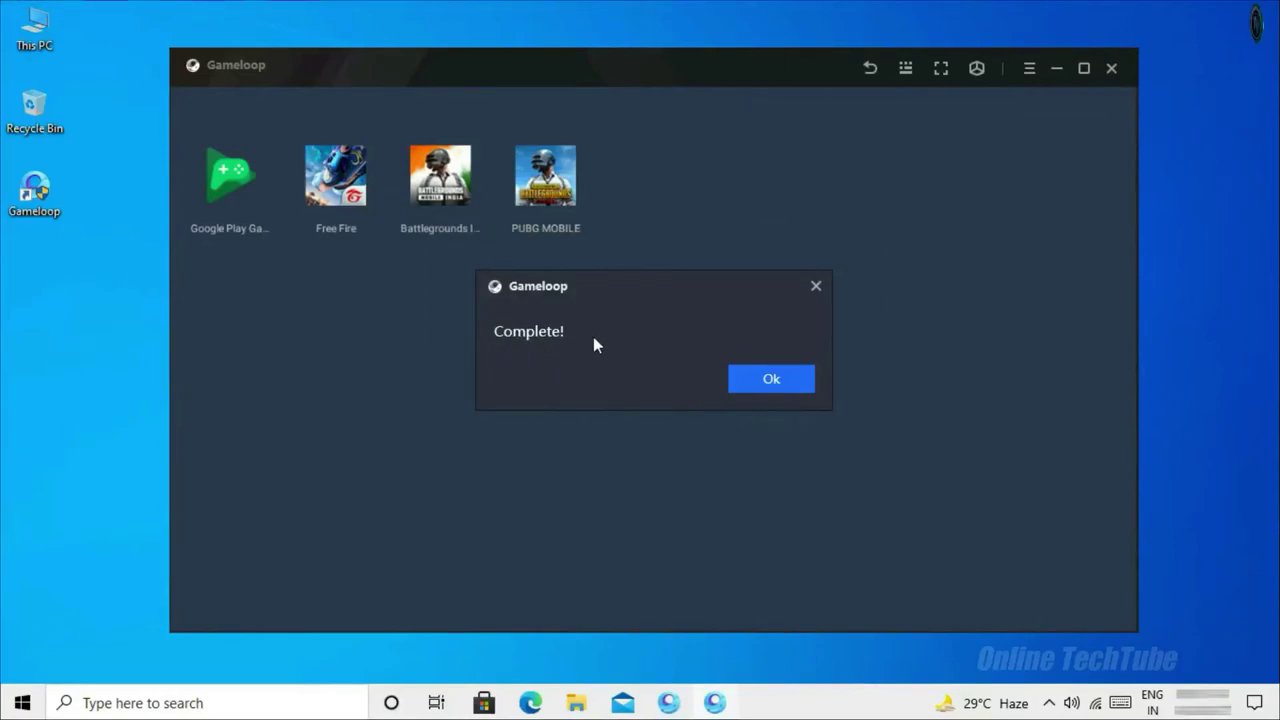
left_click(772, 380)
left_click(1112, 68)
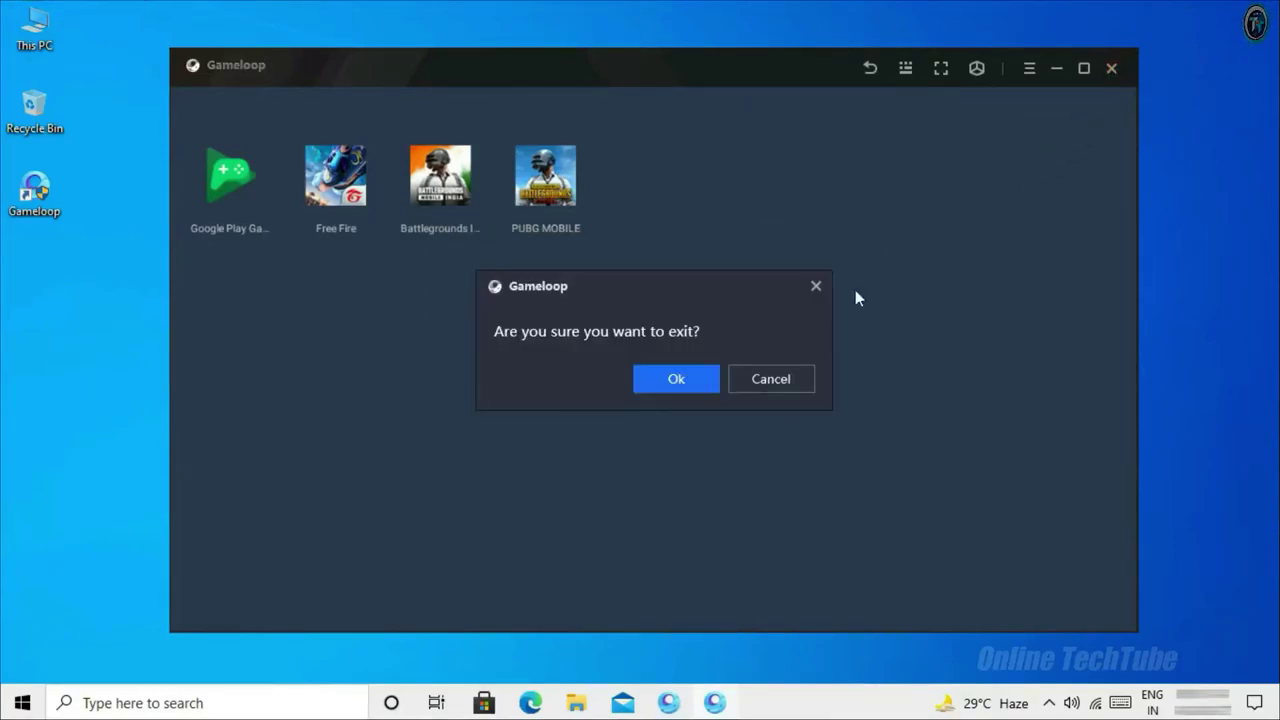
left_click(684, 392)
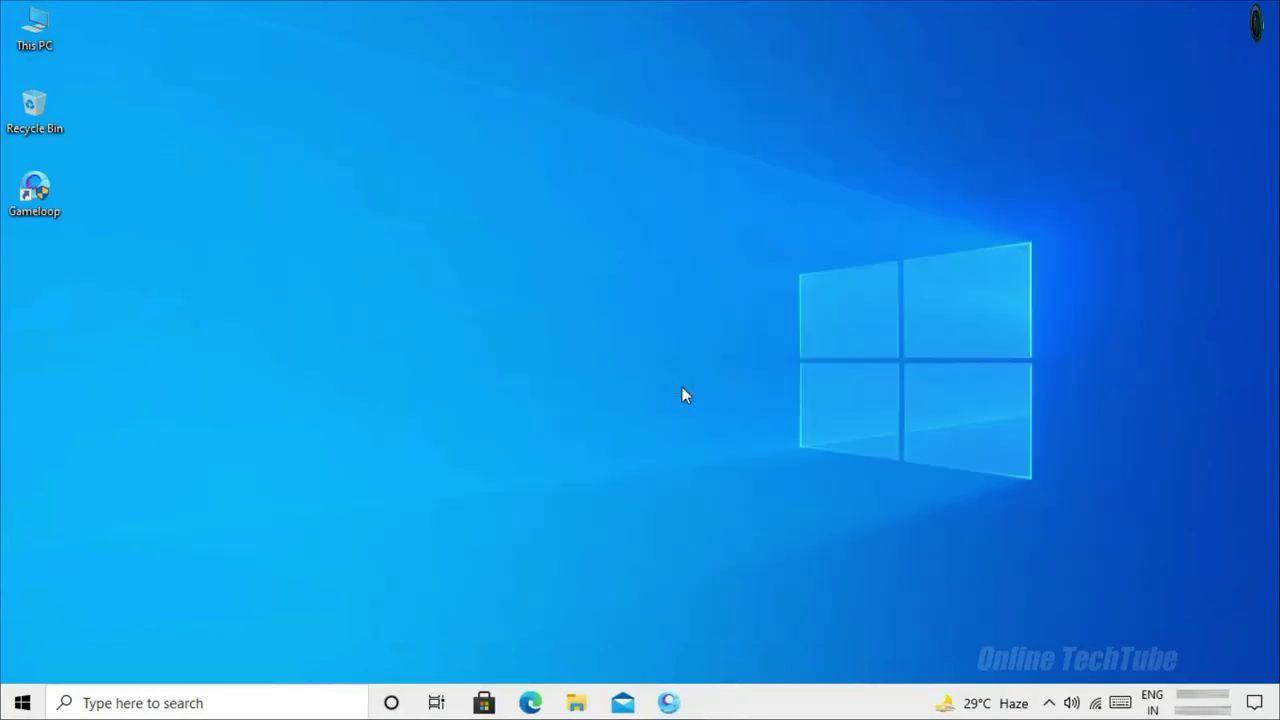
In the Gameloop launcher's basic settings, disable Auto run at startup and Hide advanced watermarks.
left_click(665, 705)
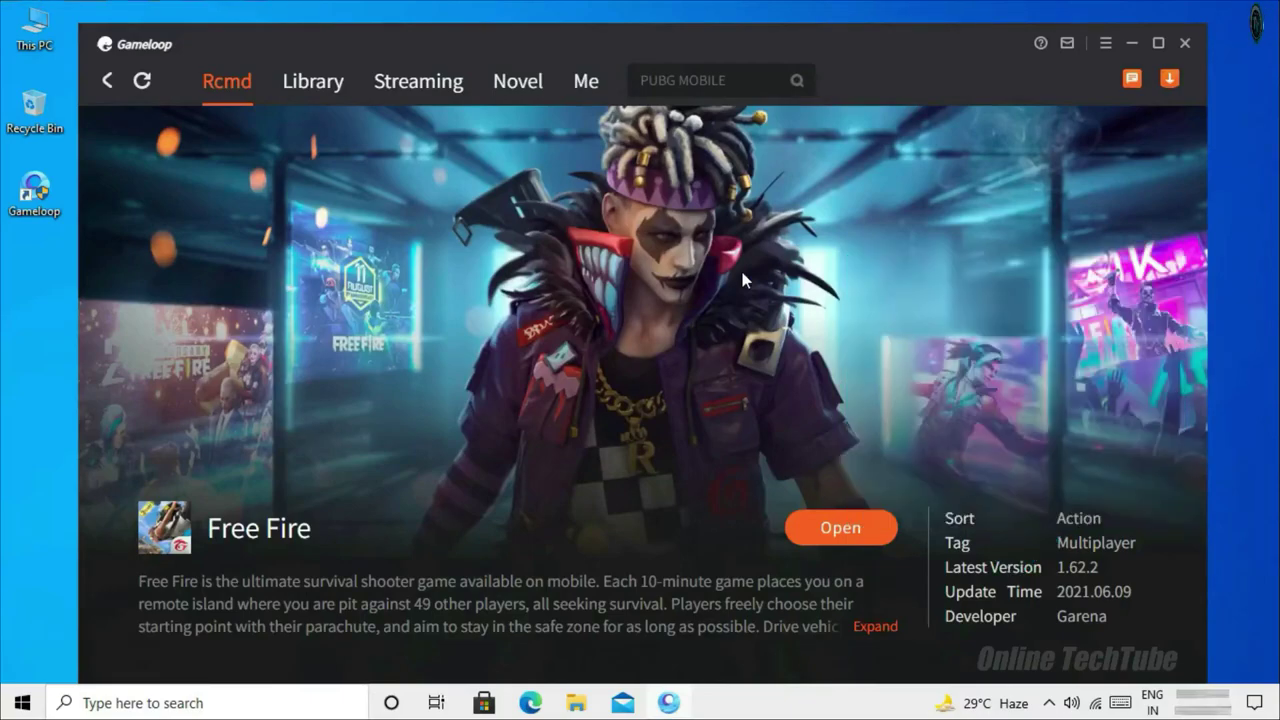
left_click(1104, 46)
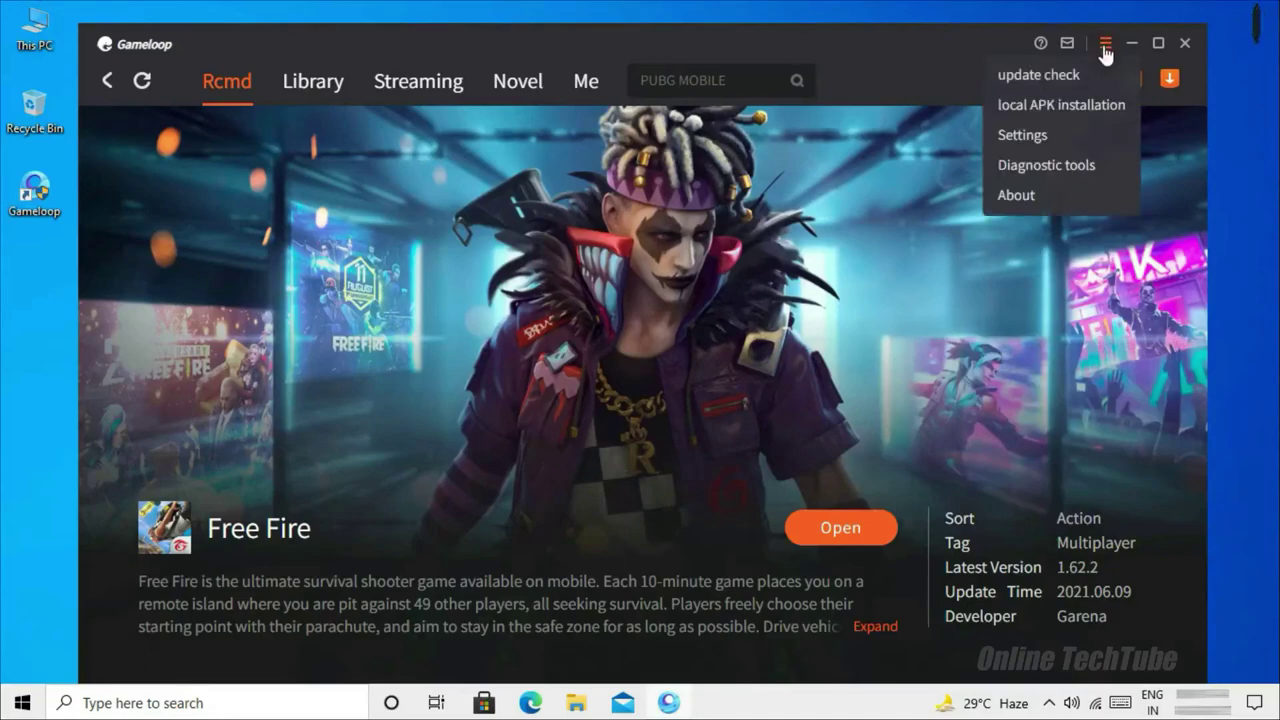
left_click(1022, 135)
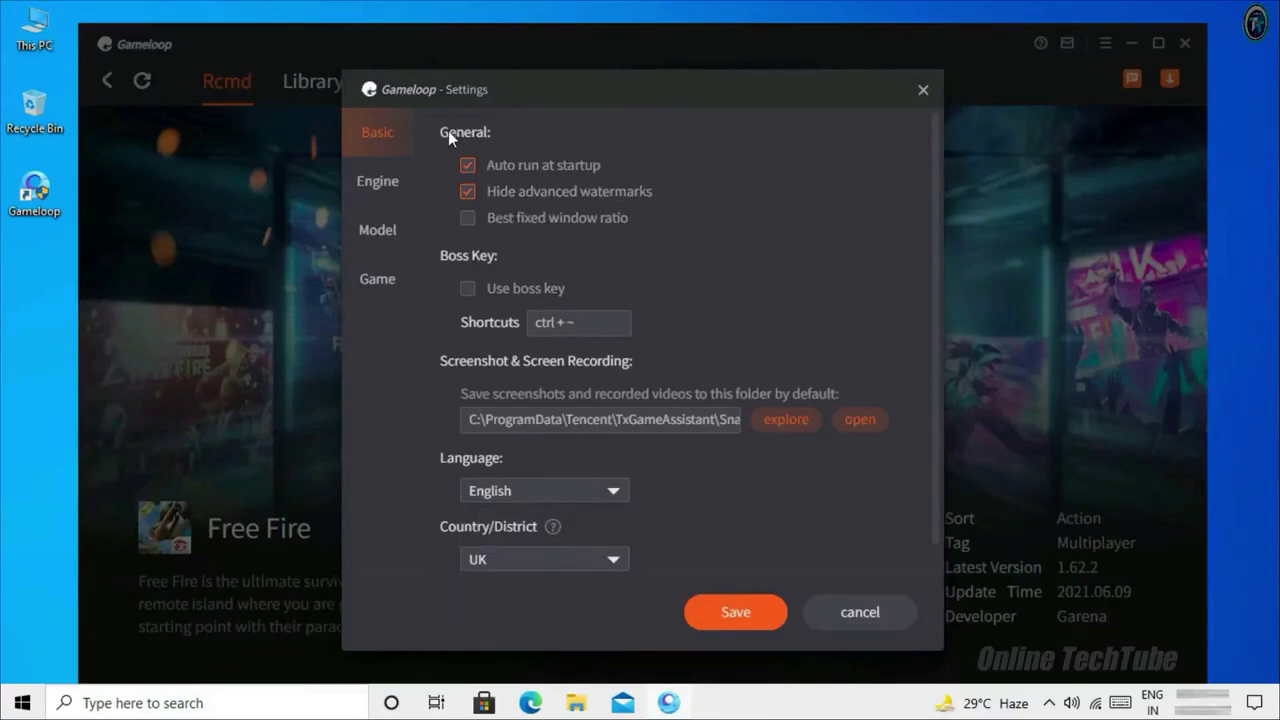
left_click(467, 191)
left_click(467, 165)
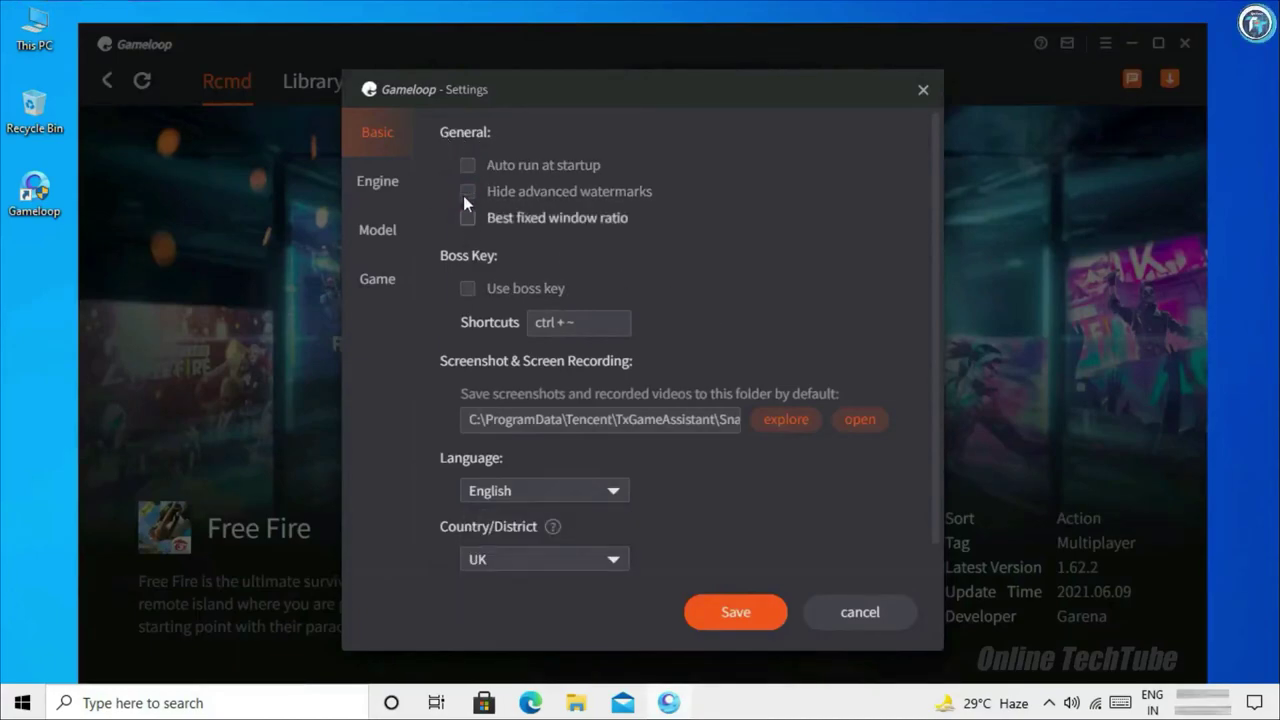
Set the engine's rendering mode to OpenGL+ and enable forced global rendering cache, discrete graphics card priority, rendering optimization and vertical sync.
left_click(377, 192)
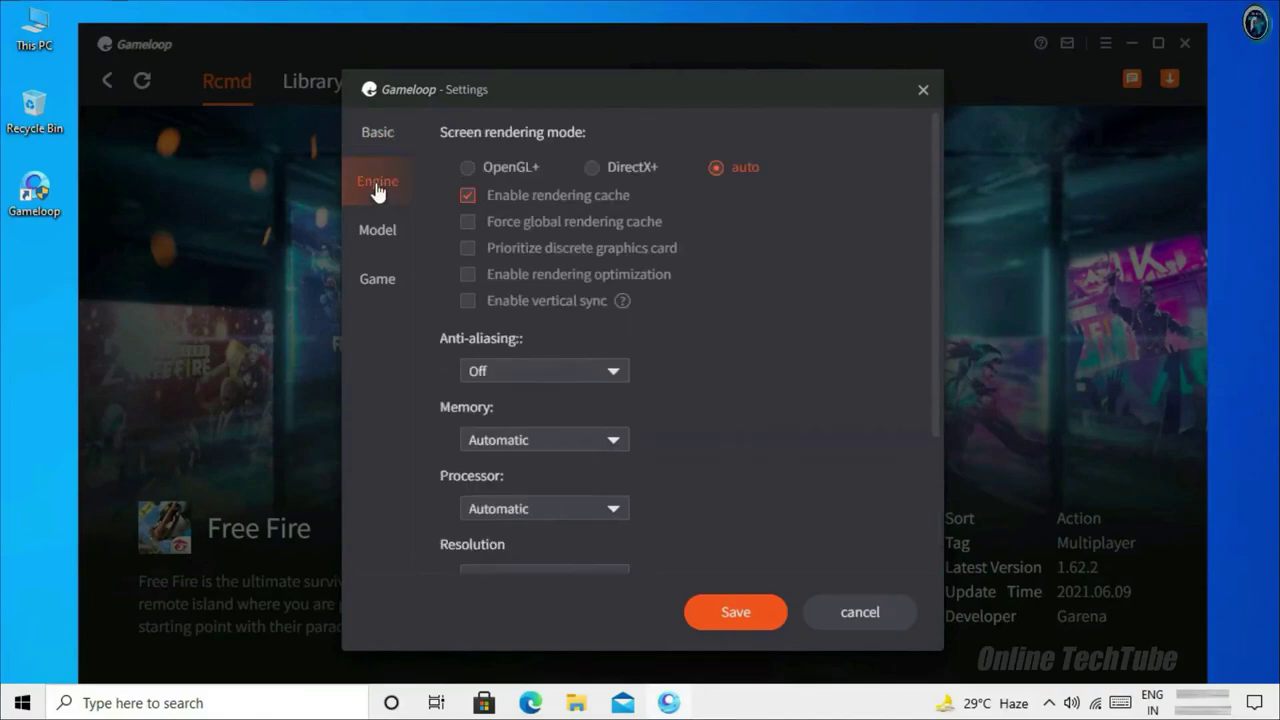
left_click(483, 167)
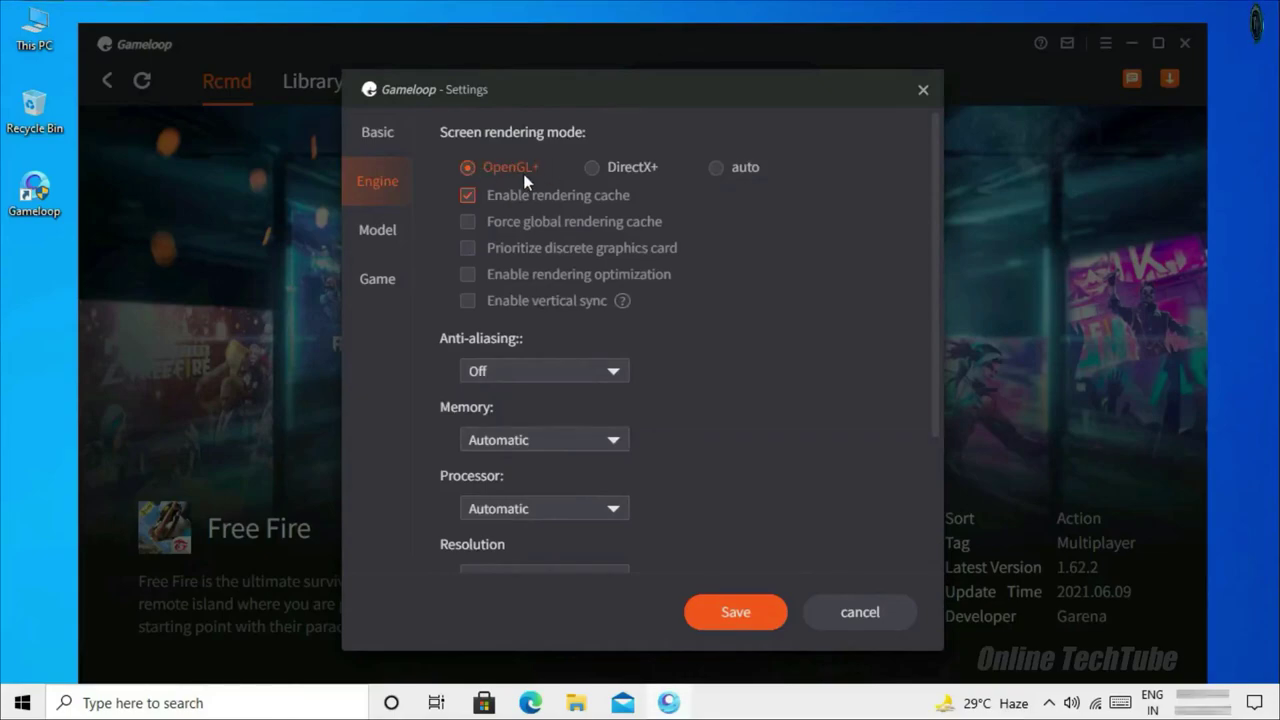
left_click(468, 222)
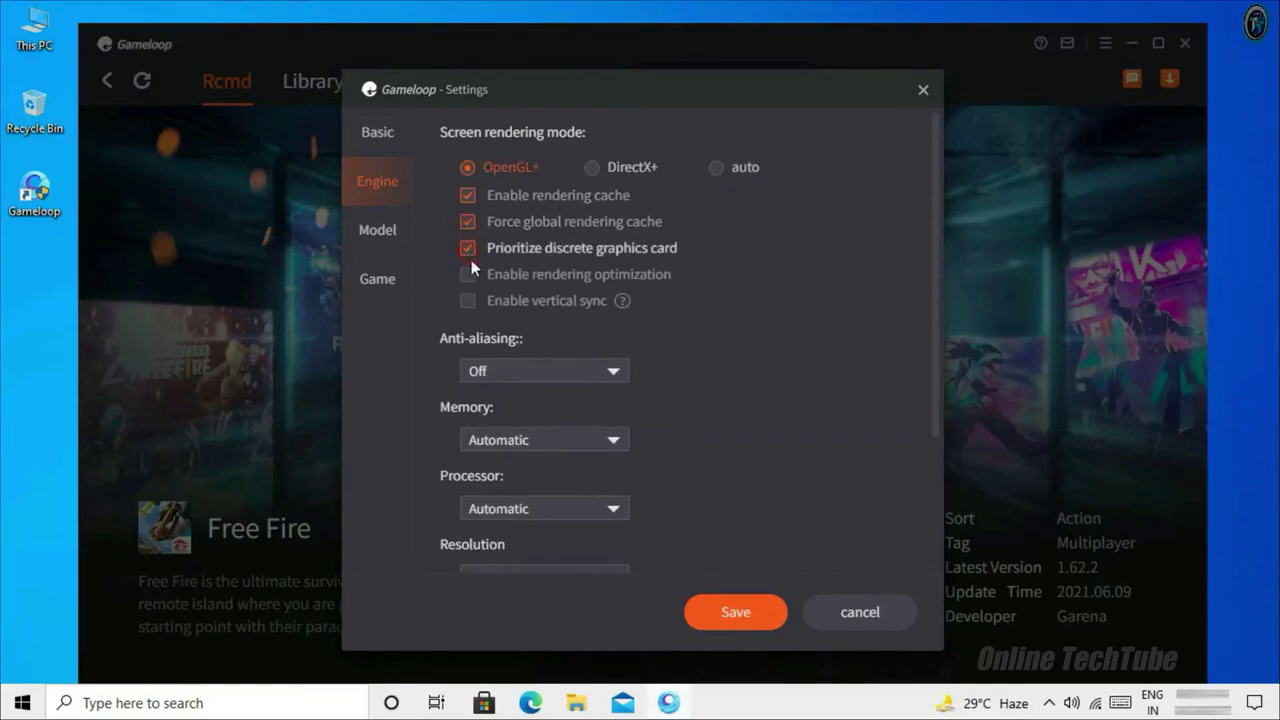
left_click(468, 274)
left_click(469, 300)
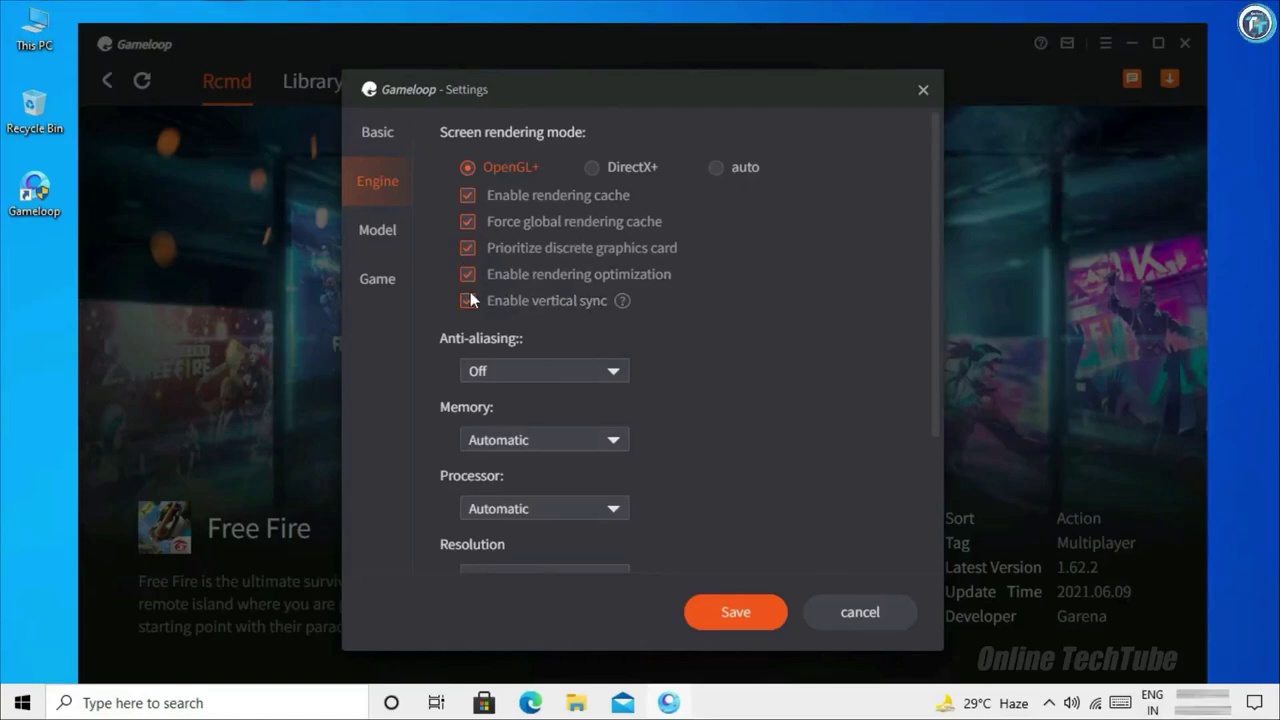
Set the engine's Screen DPI to 240.
scroll(785, 385, "down", 3)
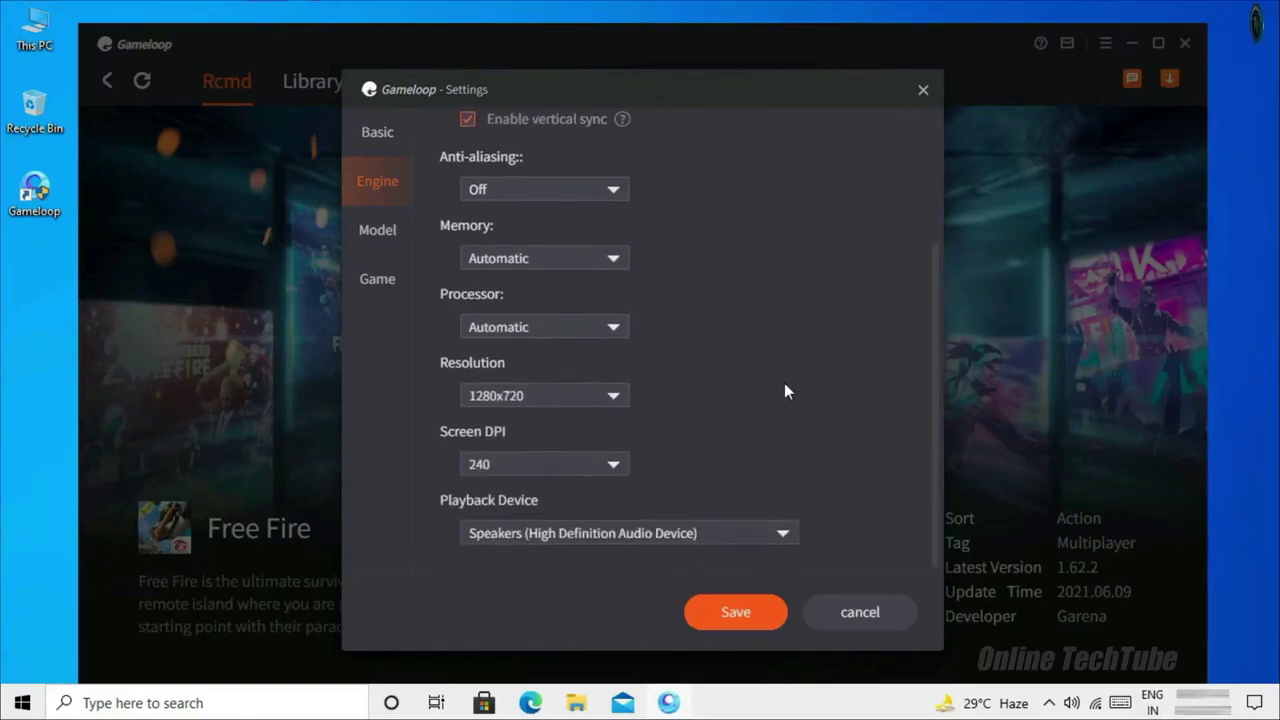
left_click(610, 464)
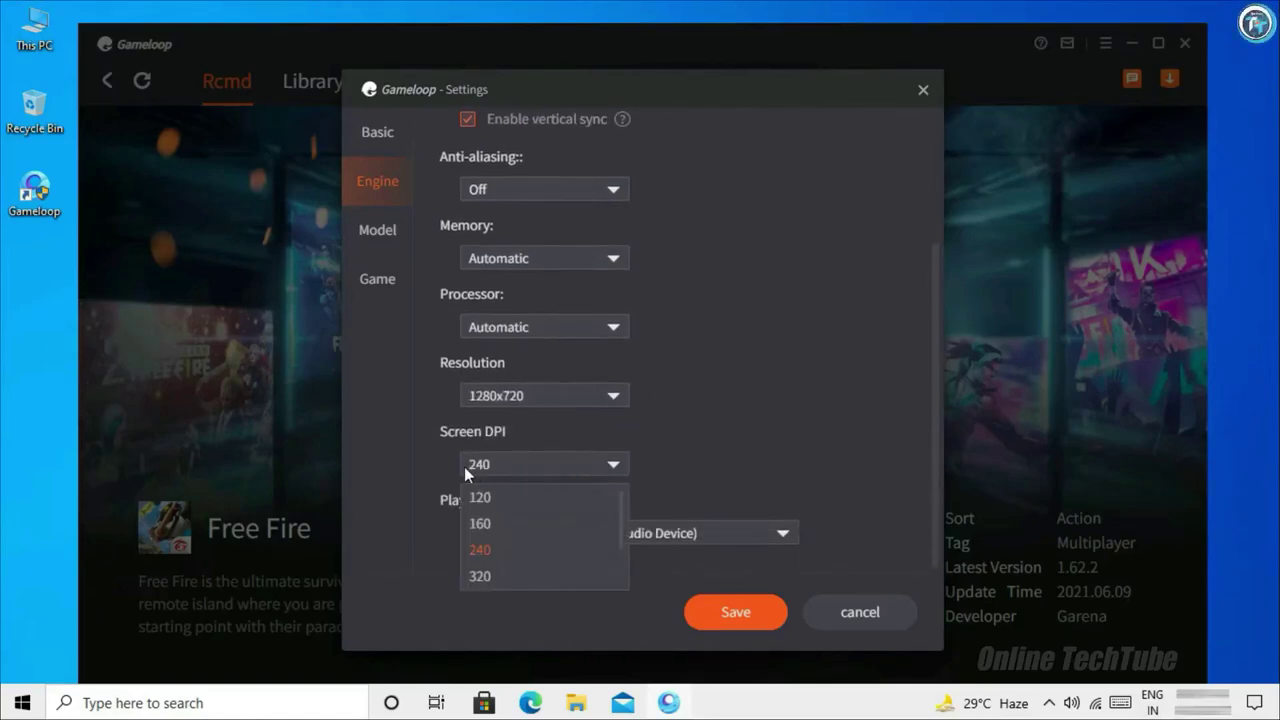
left_click(482, 557)
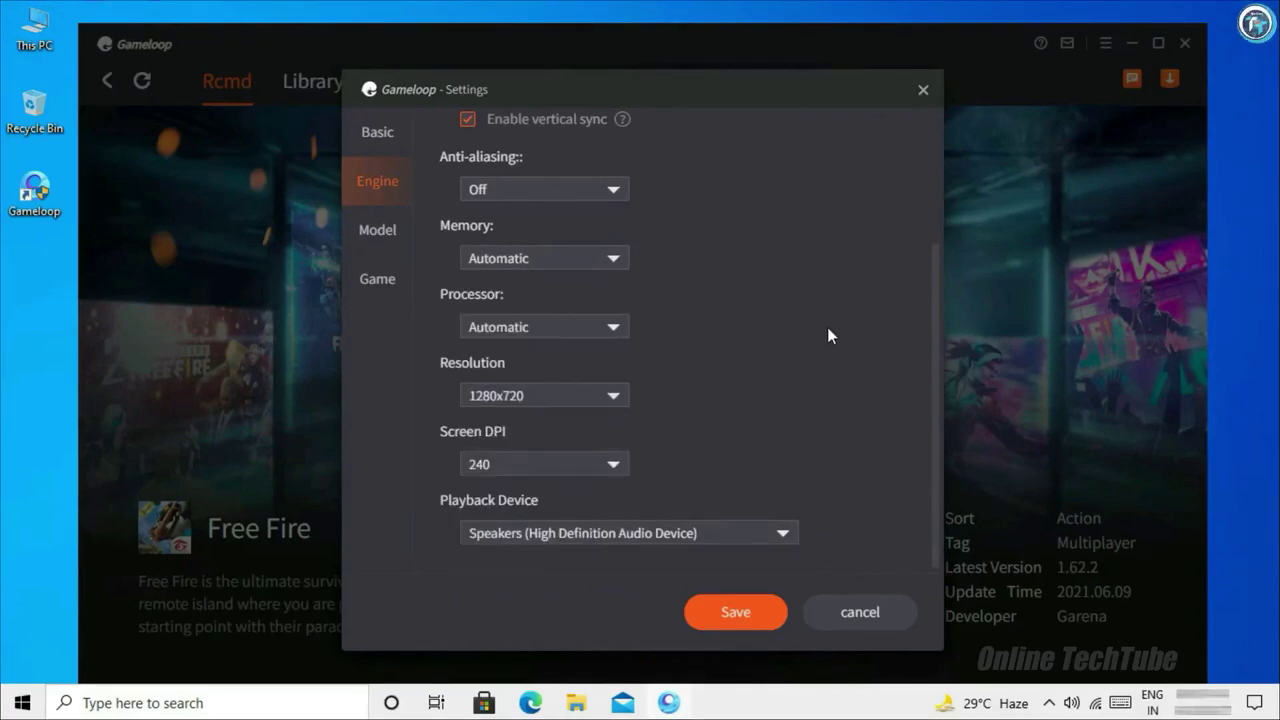
Set the custom mobile phone model to Common model with ROG 2 (Support some games at 90 FPS).
left_click(380, 230)
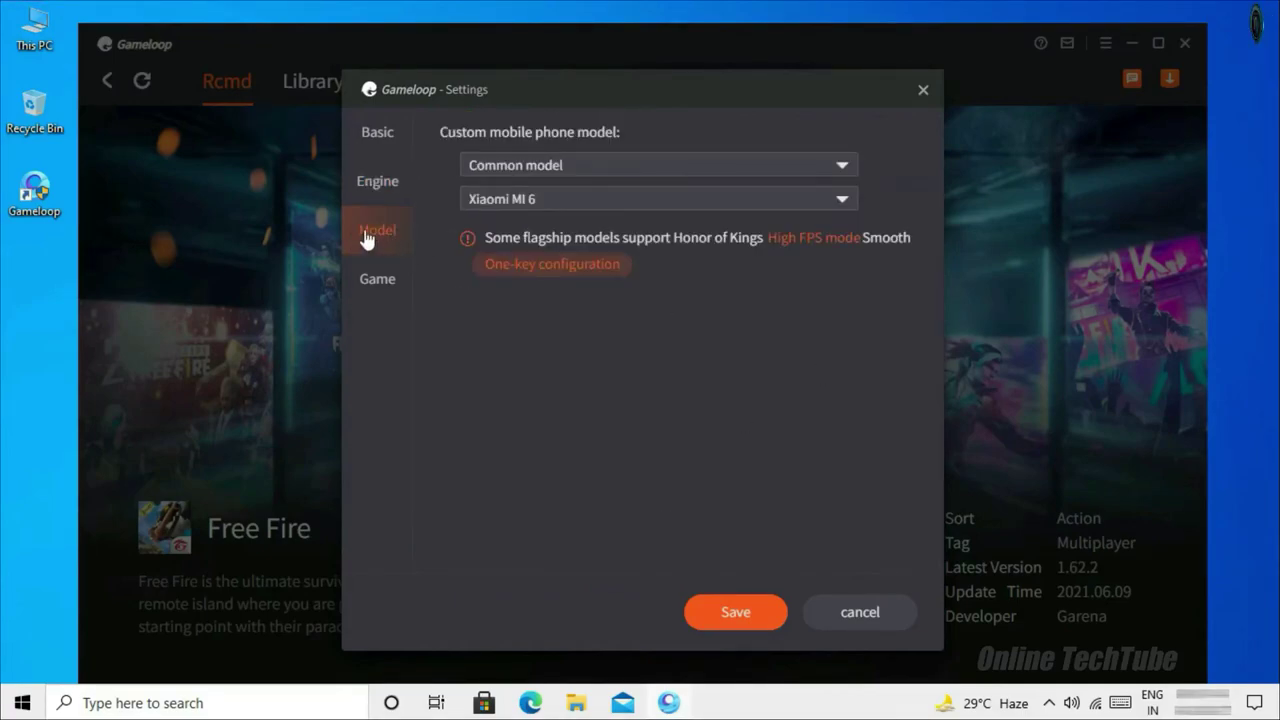
left_click(580, 165)
left_click(521, 197)
left_click(466, 199)
left_click(600, 165)
left_click(534, 251)
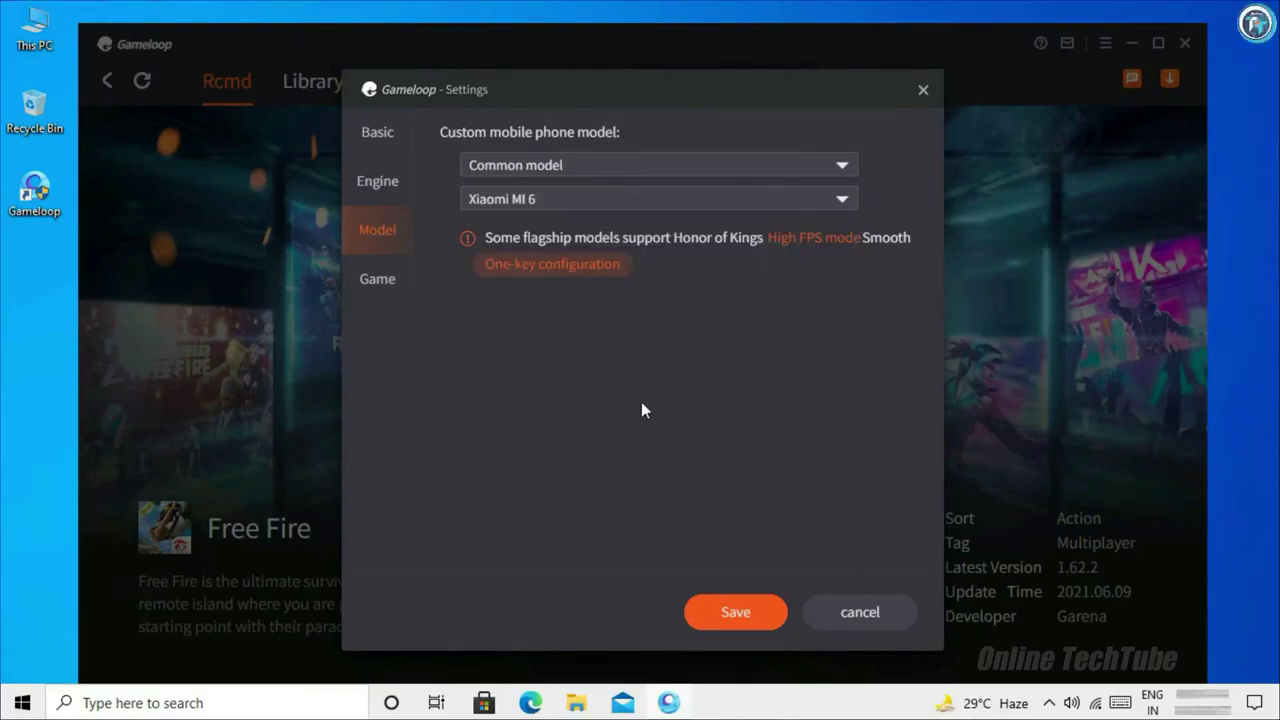
left_click(845, 204)
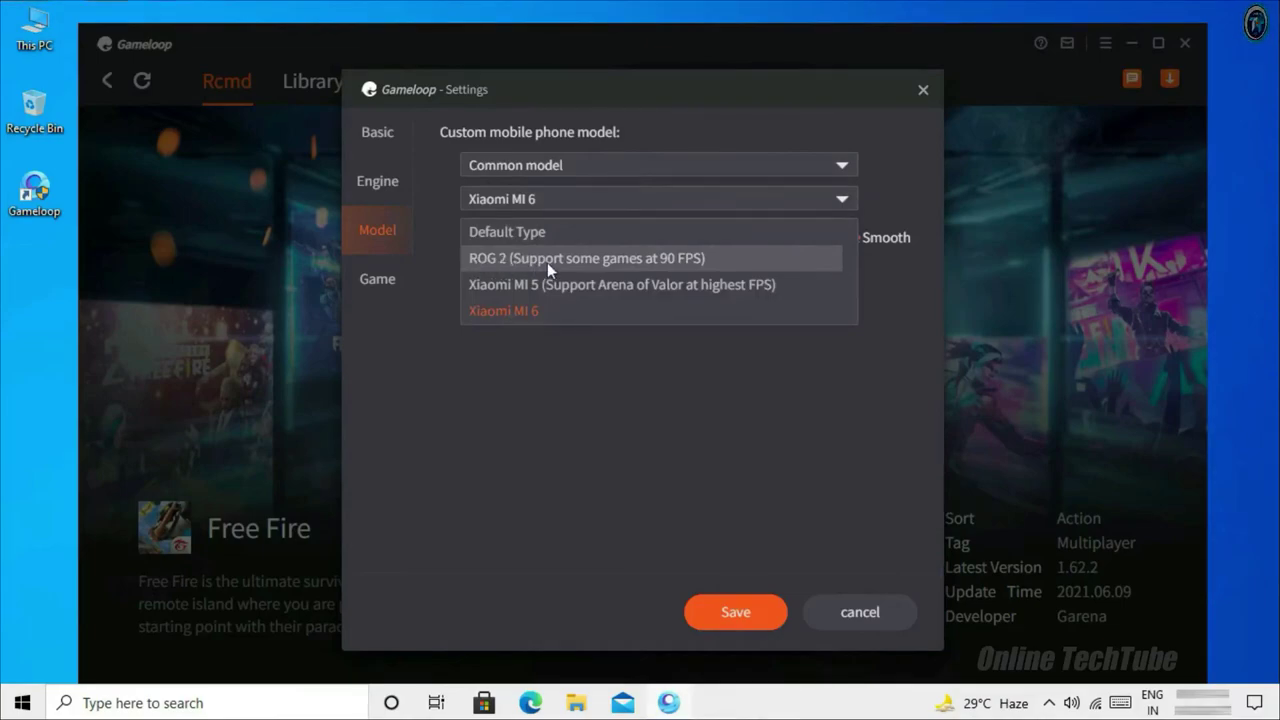
left_click(691, 261)
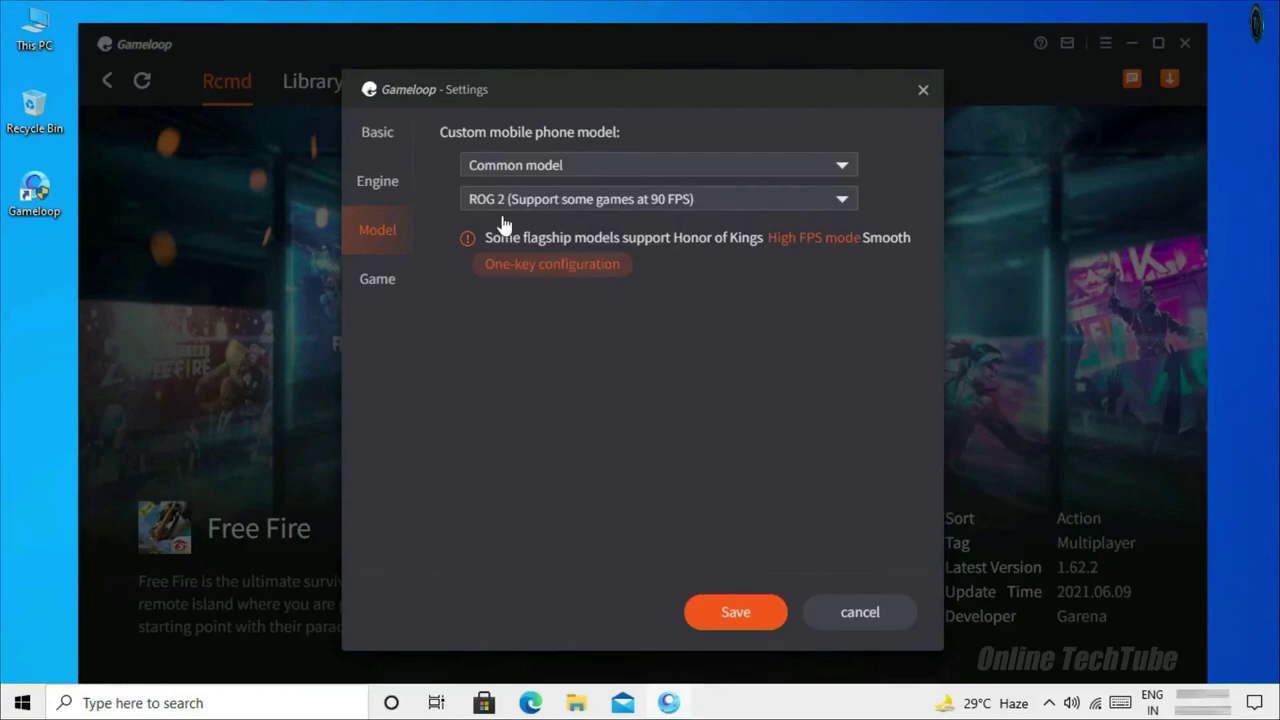
In the game settings for PUBG MOBILE, set the definition to HD 1080P and FPS to 90, and save the settings.
left_click(376, 292)
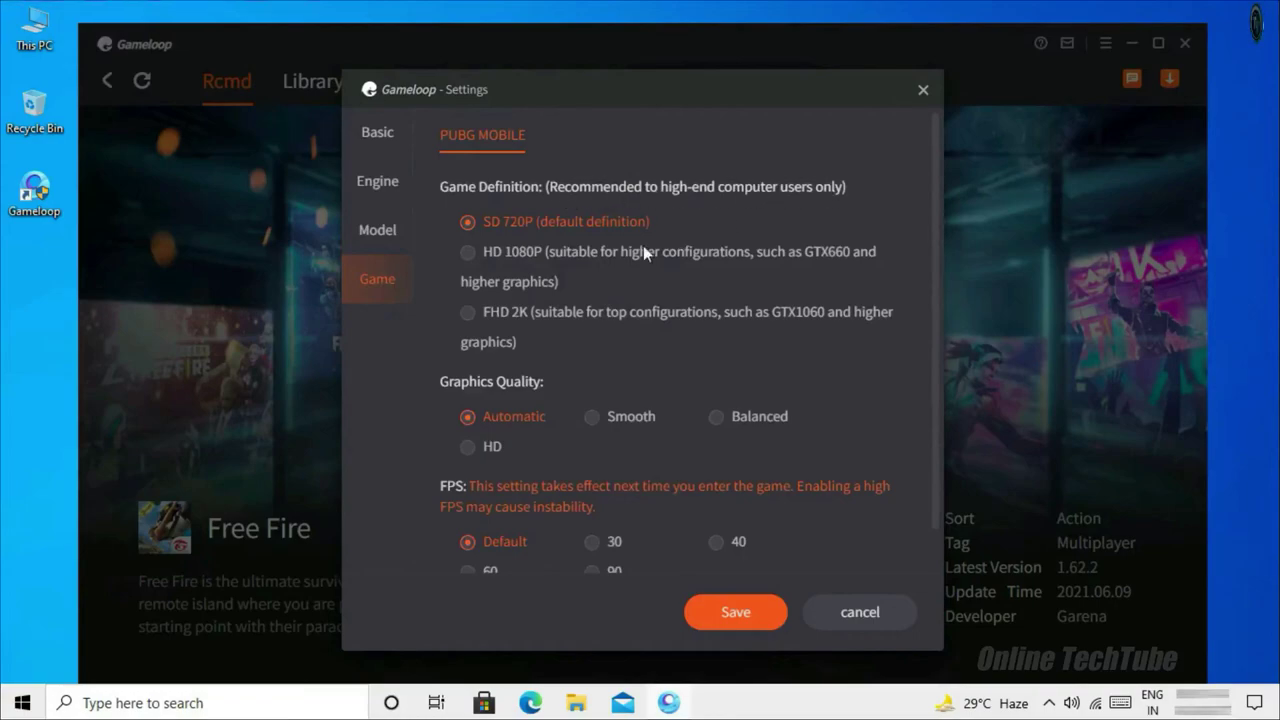
left_click(490, 252)
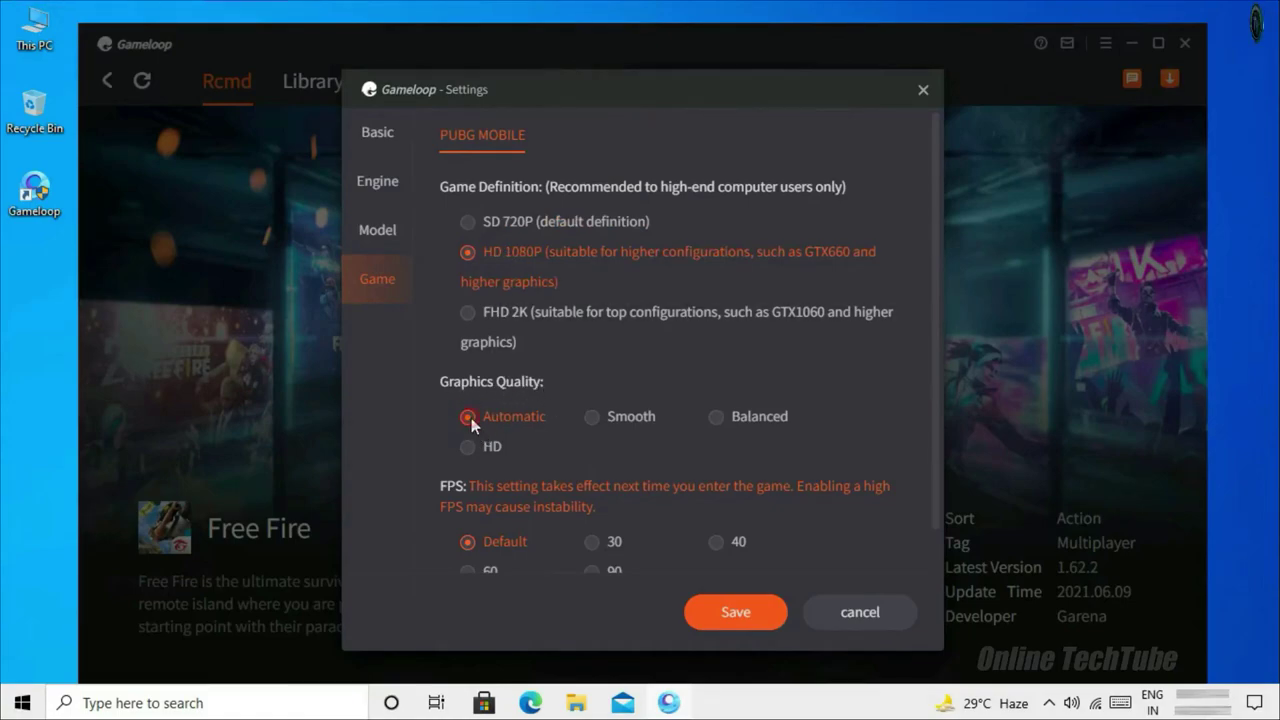
scroll(476, 410, "down", 1)
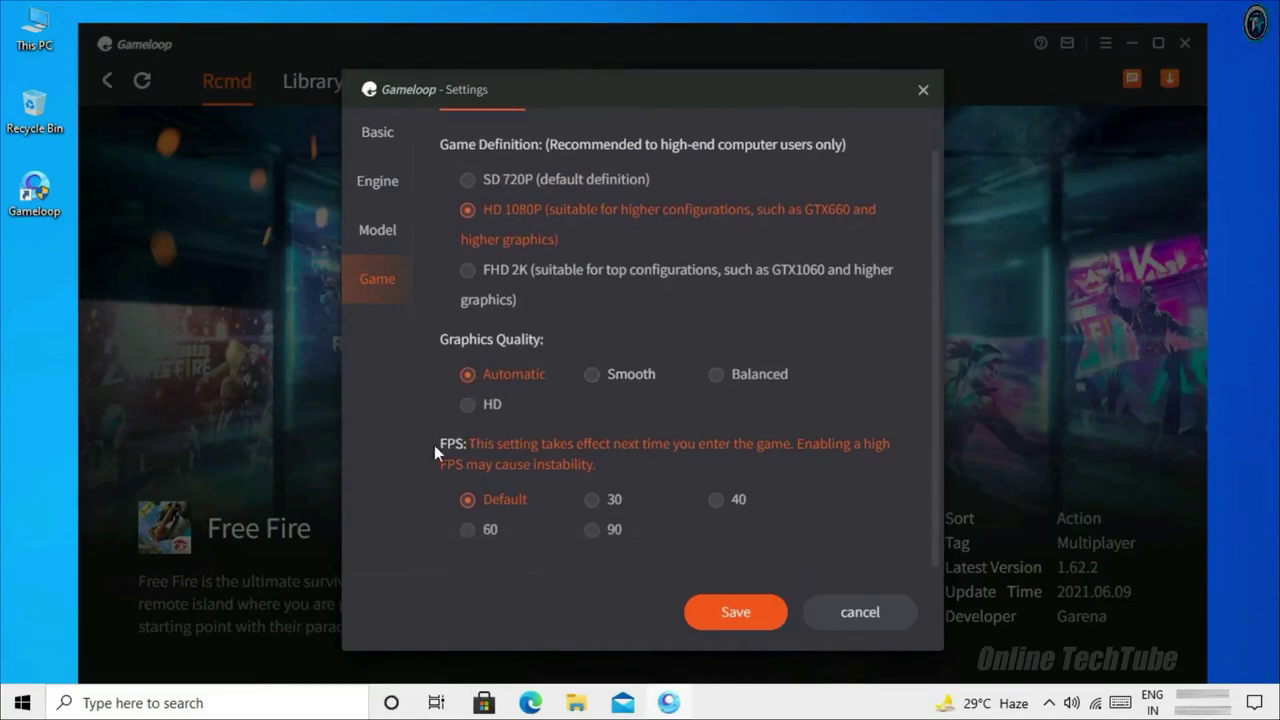
left_click(600, 537)
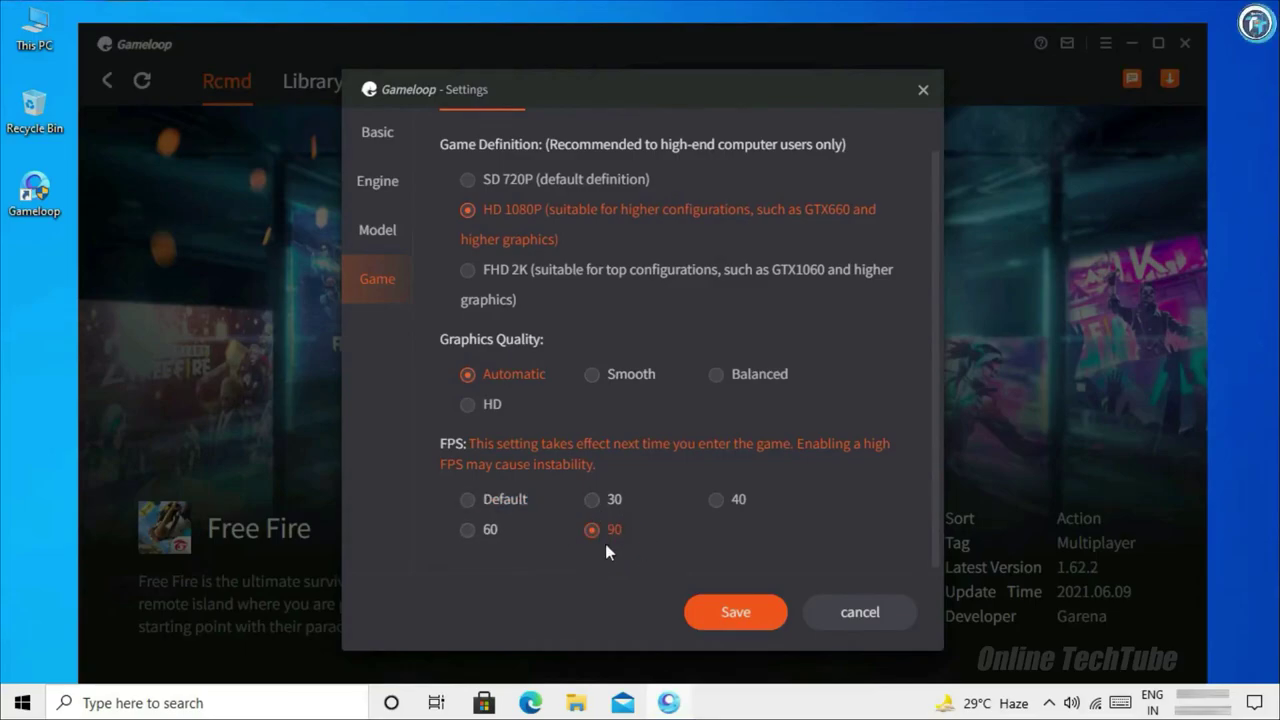
left_click(737, 611)
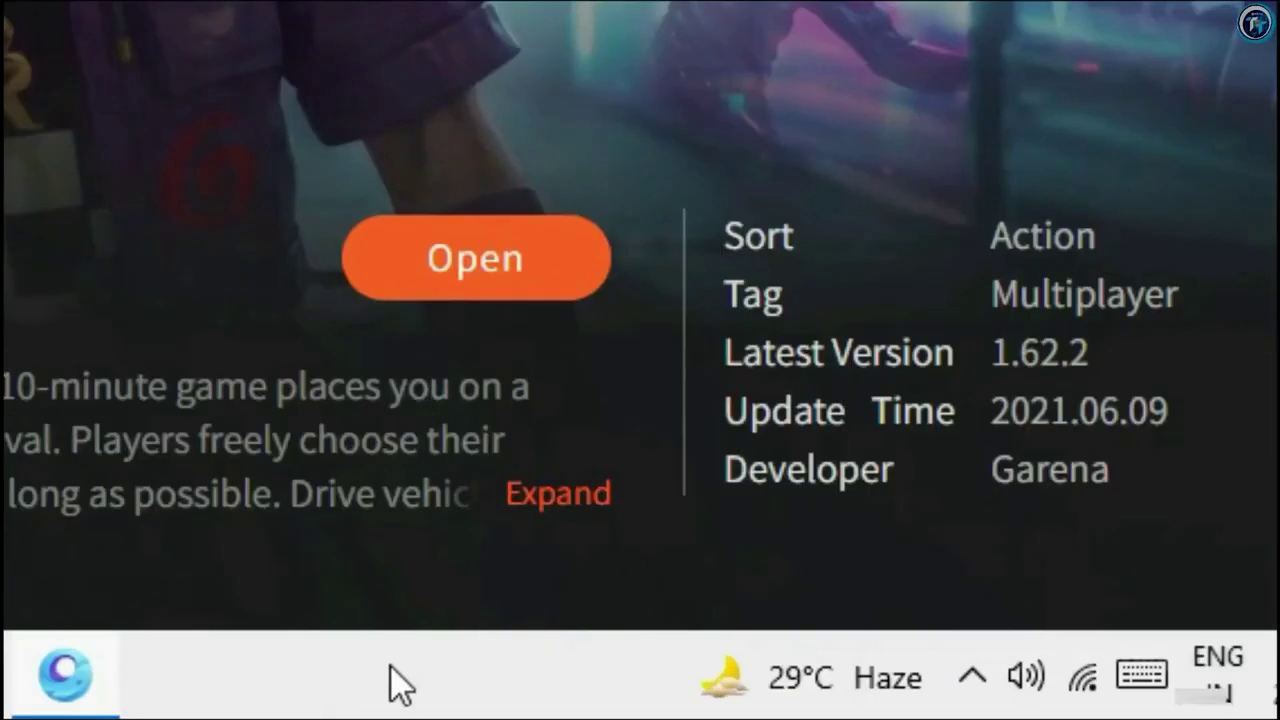
Open Task Manager and expand it to the full process view.
right_click(805, 705)
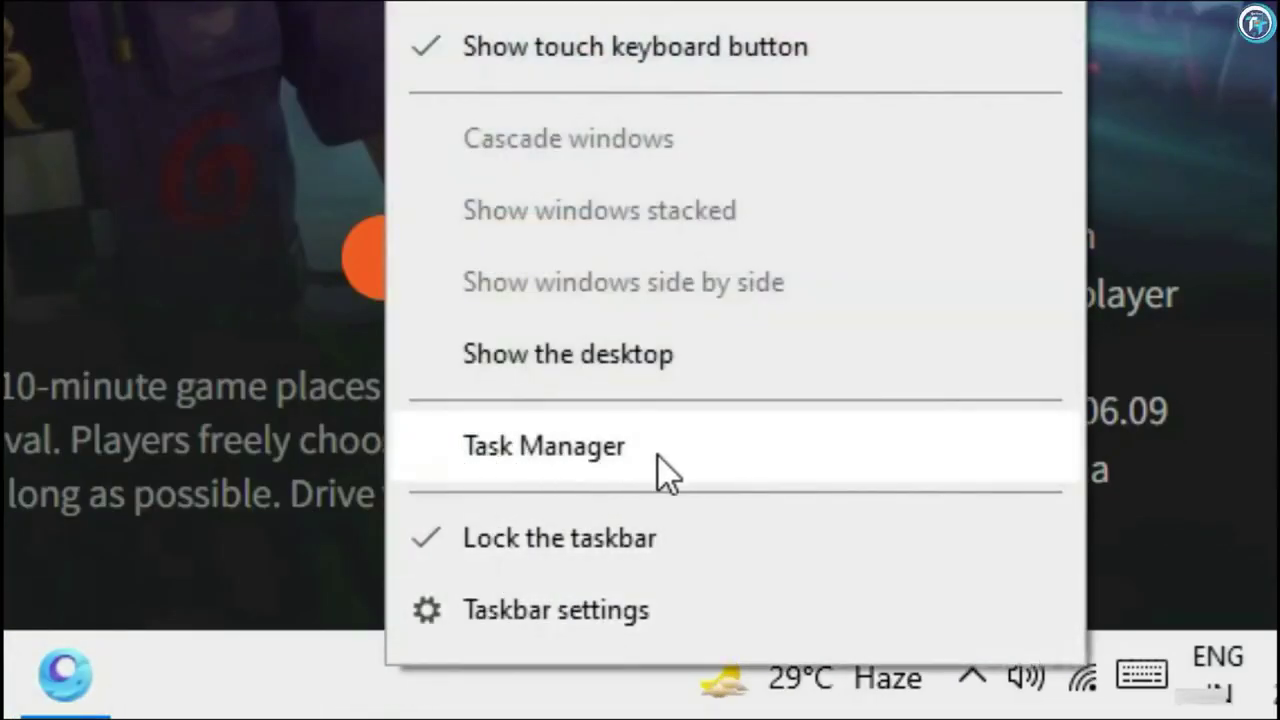
left_click(657, 456)
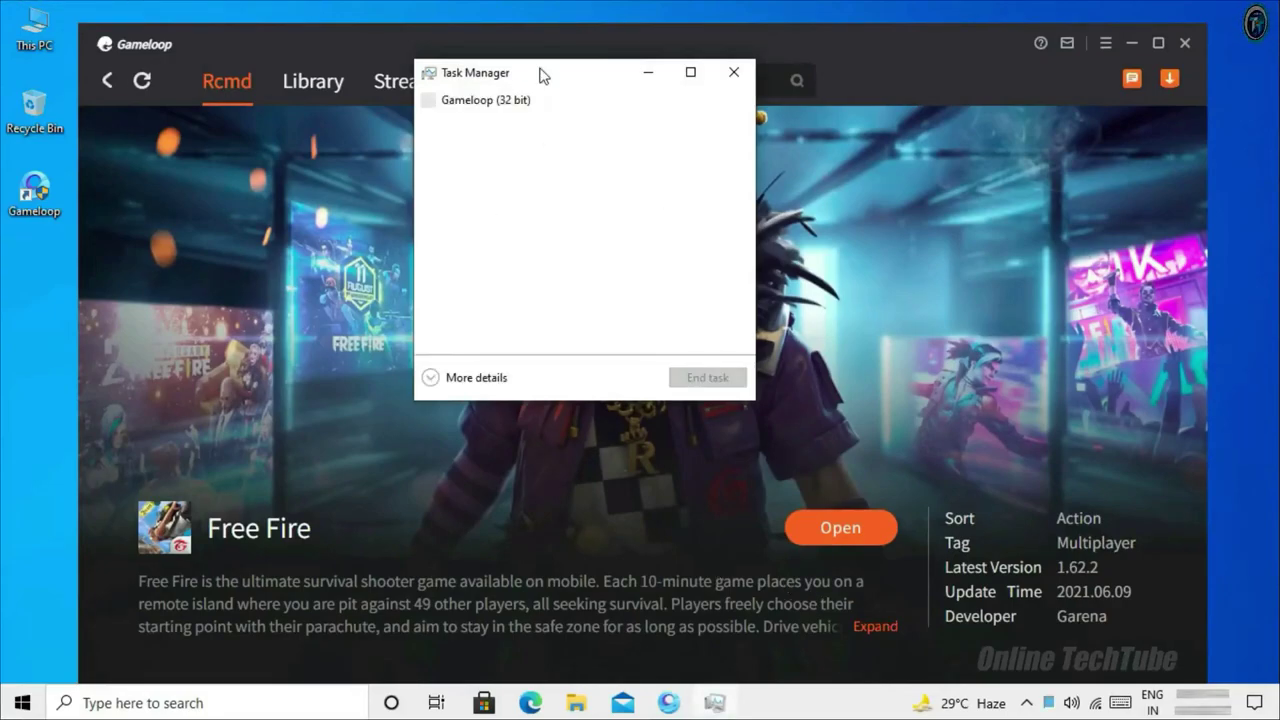
mouse_move(545, 74)
left_mouse_down()
mouse_move(672, 96)
mouse_move(550, 97)
left_mouse_up()
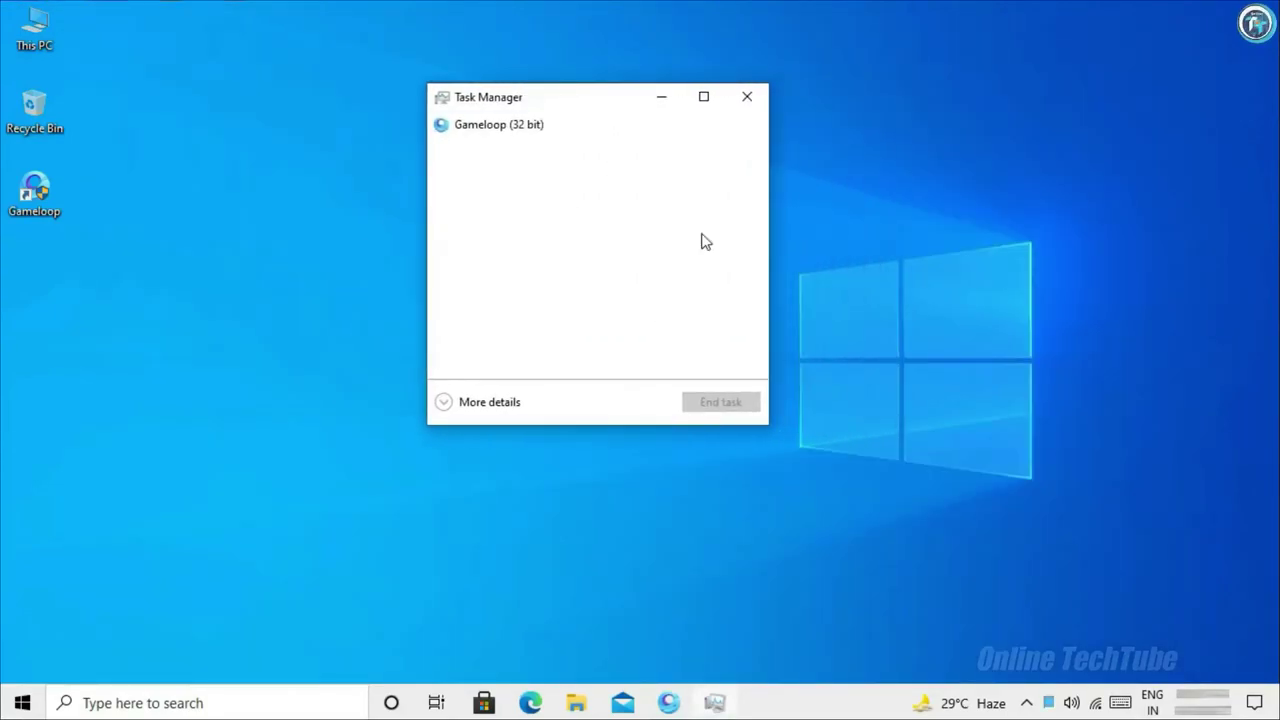
left_click(486, 408)
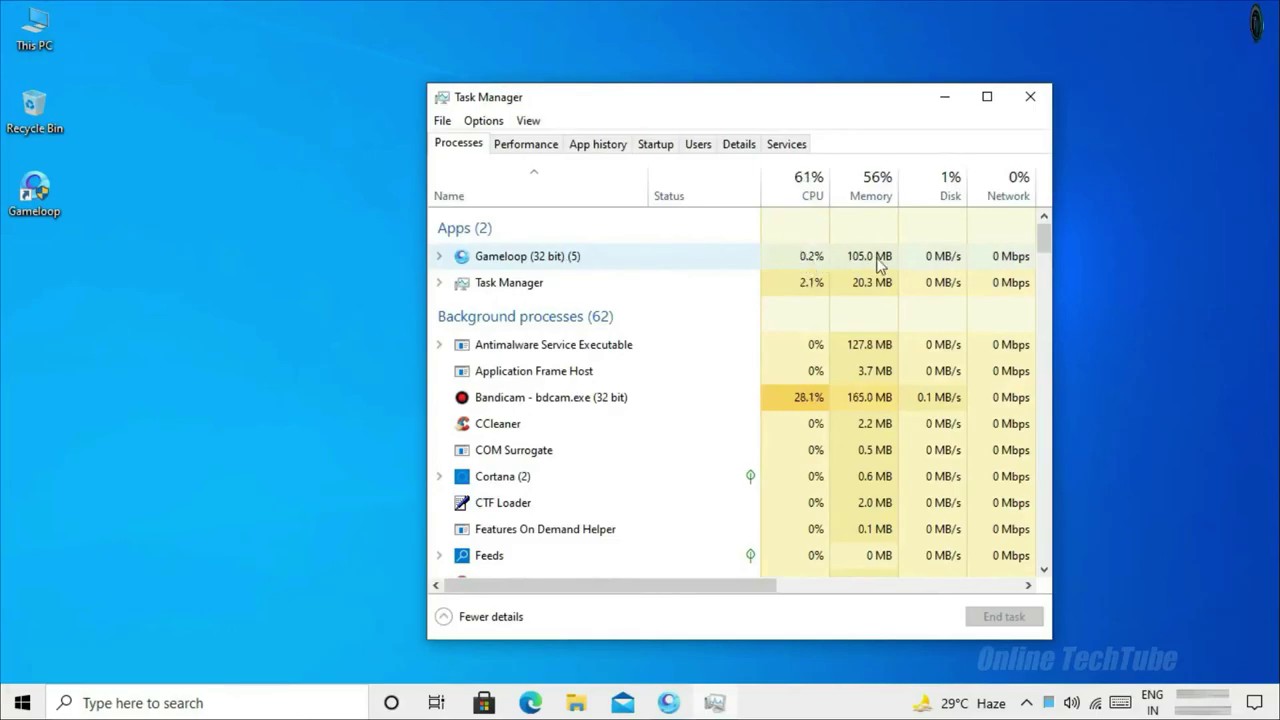
Expand the Gameloop (32 bit) process group and go to the details of its Gameloop process.
left_click(439, 257)
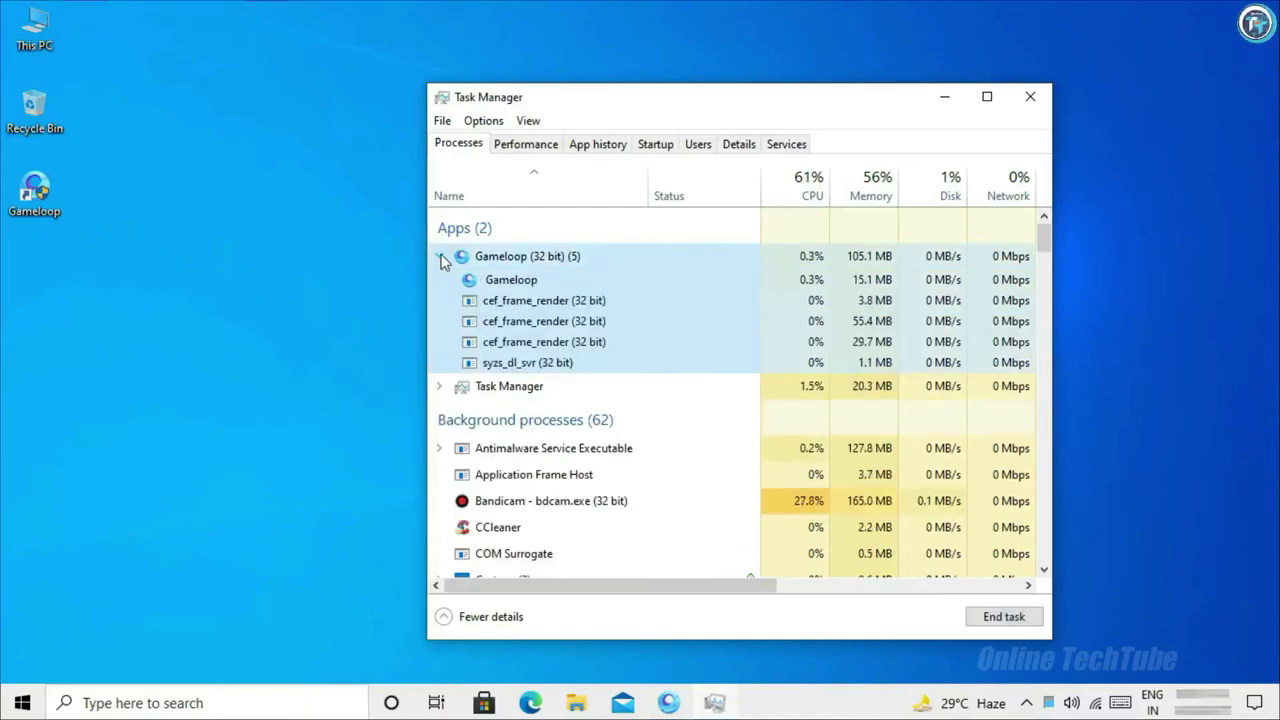
left_click(476, 283)
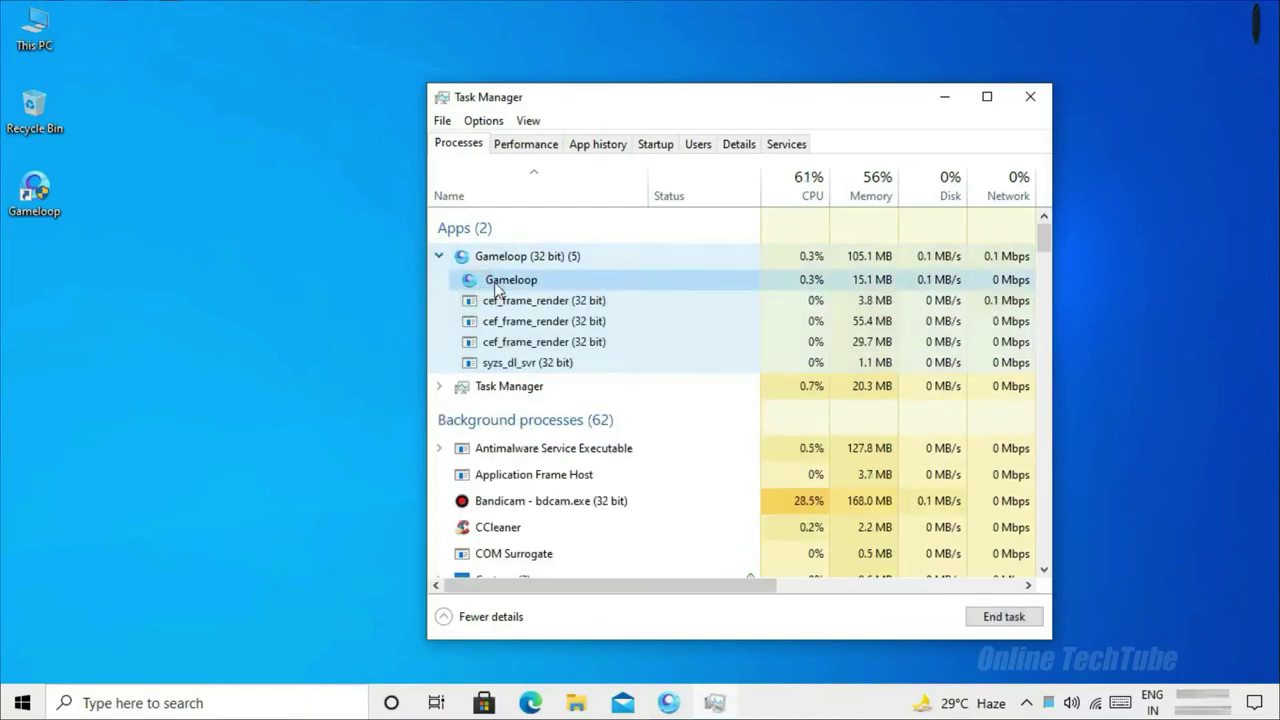
right_click(555, 286)
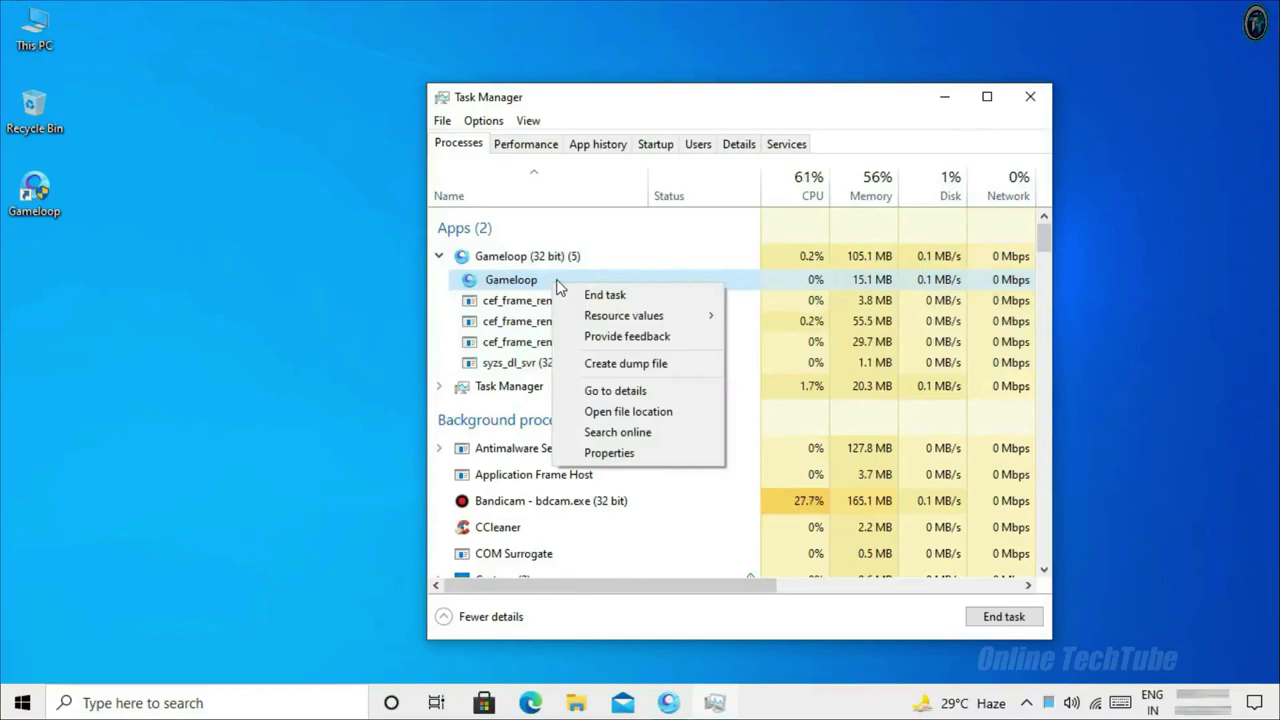
left_click(625, 392)
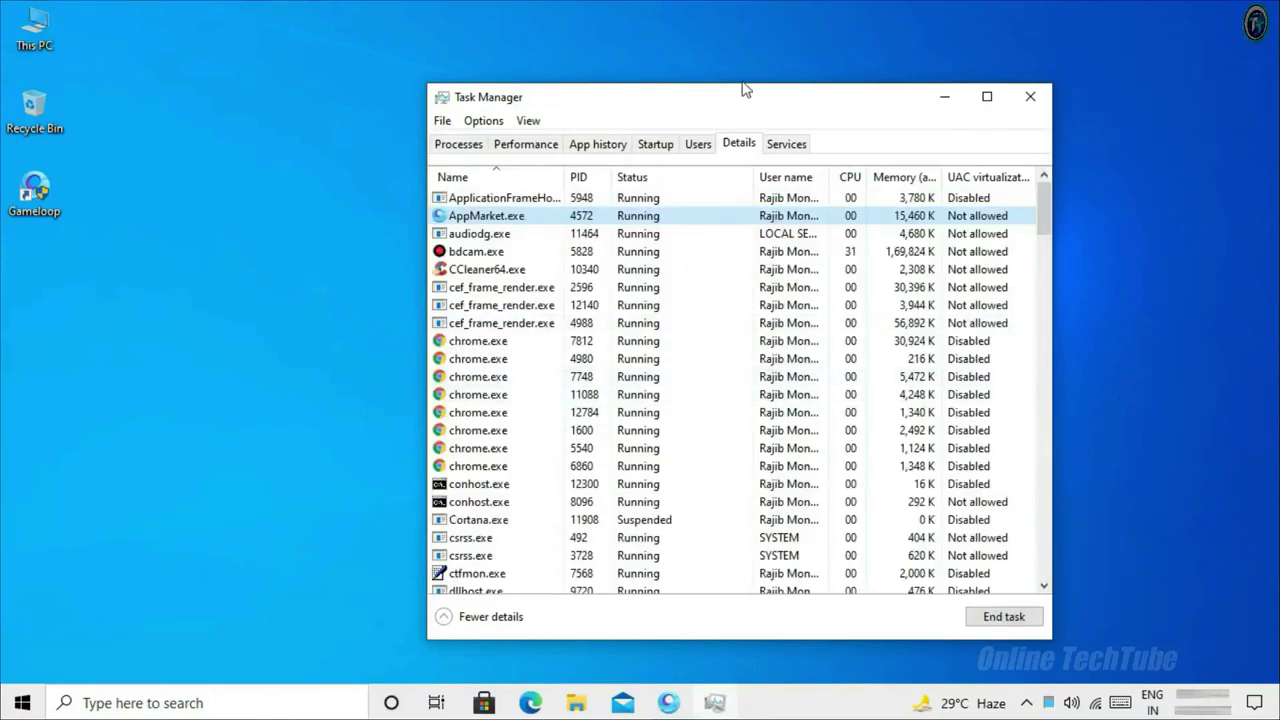
Set the priority of AppMarket.exe to High, confirm the change, and close Task Manager.
double_click(704, 104)
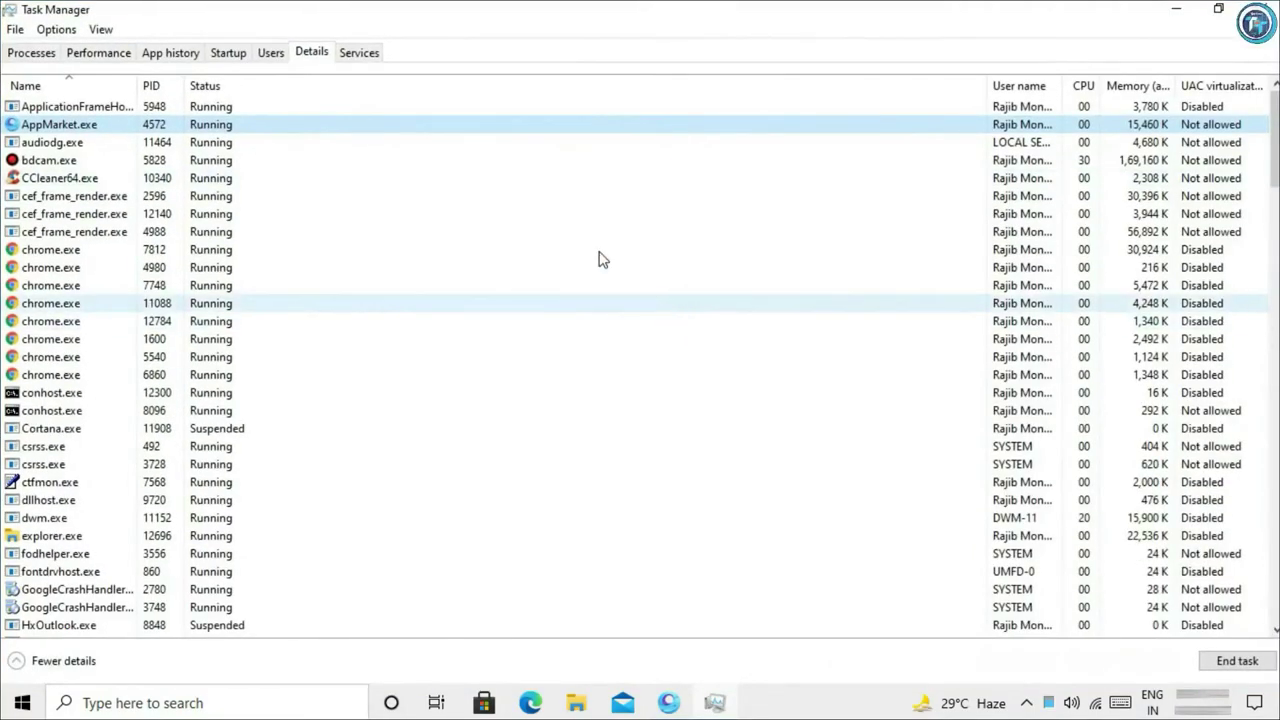
right_click(433, 135)
mouse_move(471, 207)
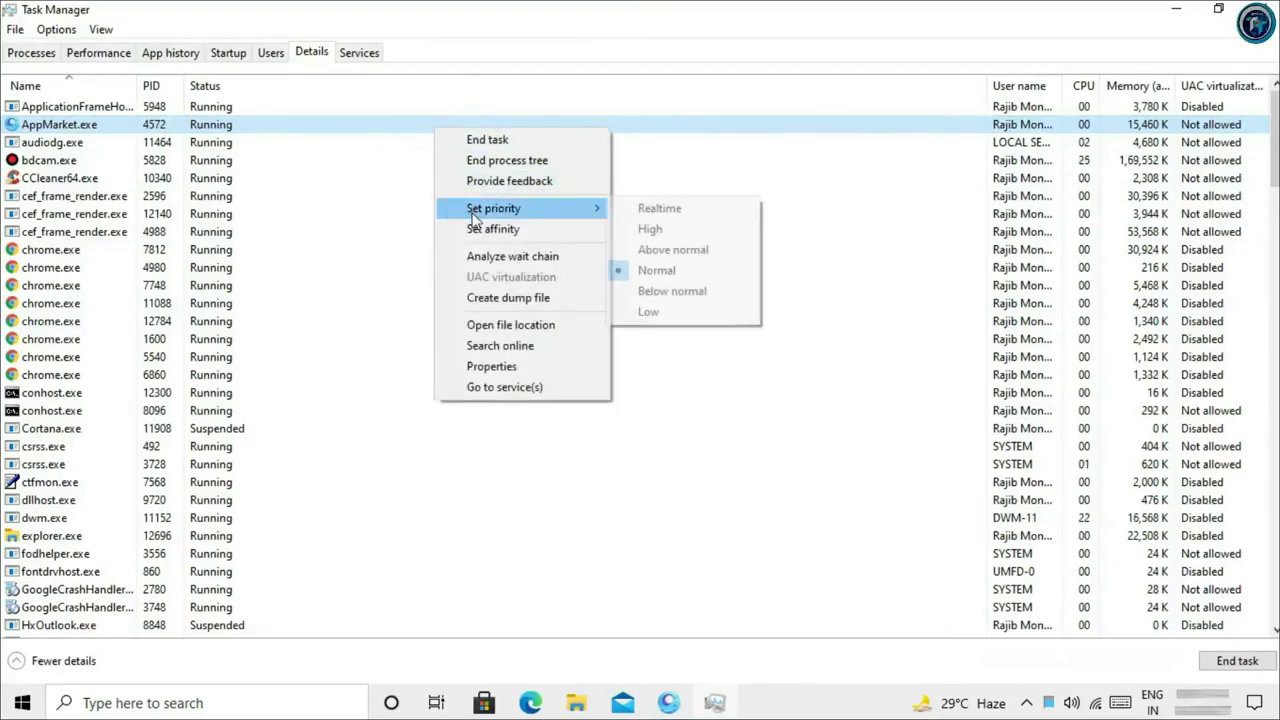
left_click(660, 229)
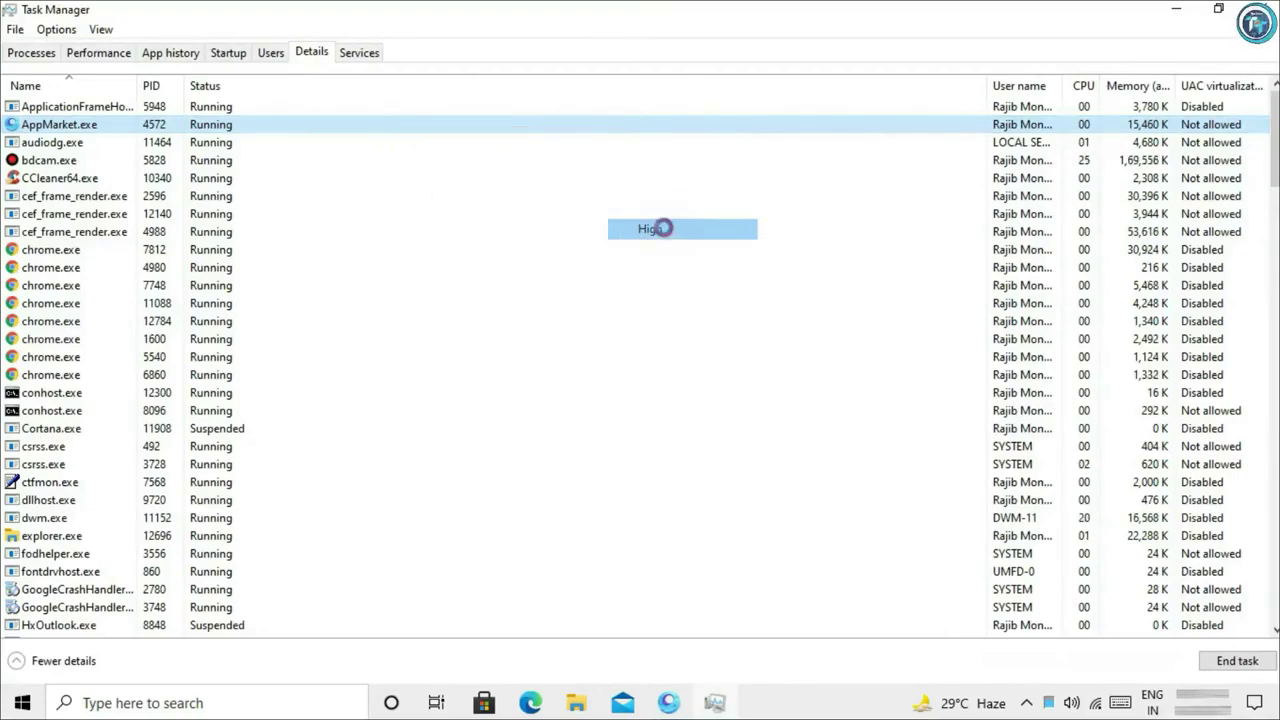
left_click(634, 379)
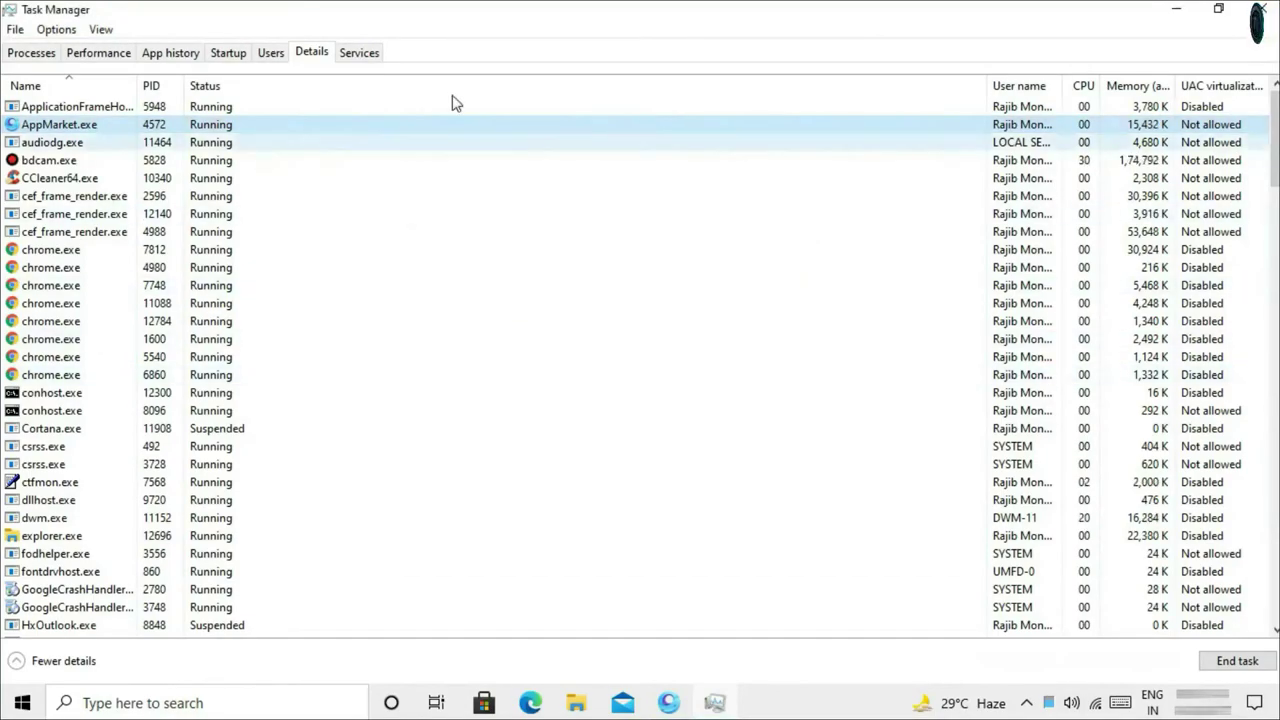
left_click_drag(577, 23, 658, 90)
left_click(949, 80)
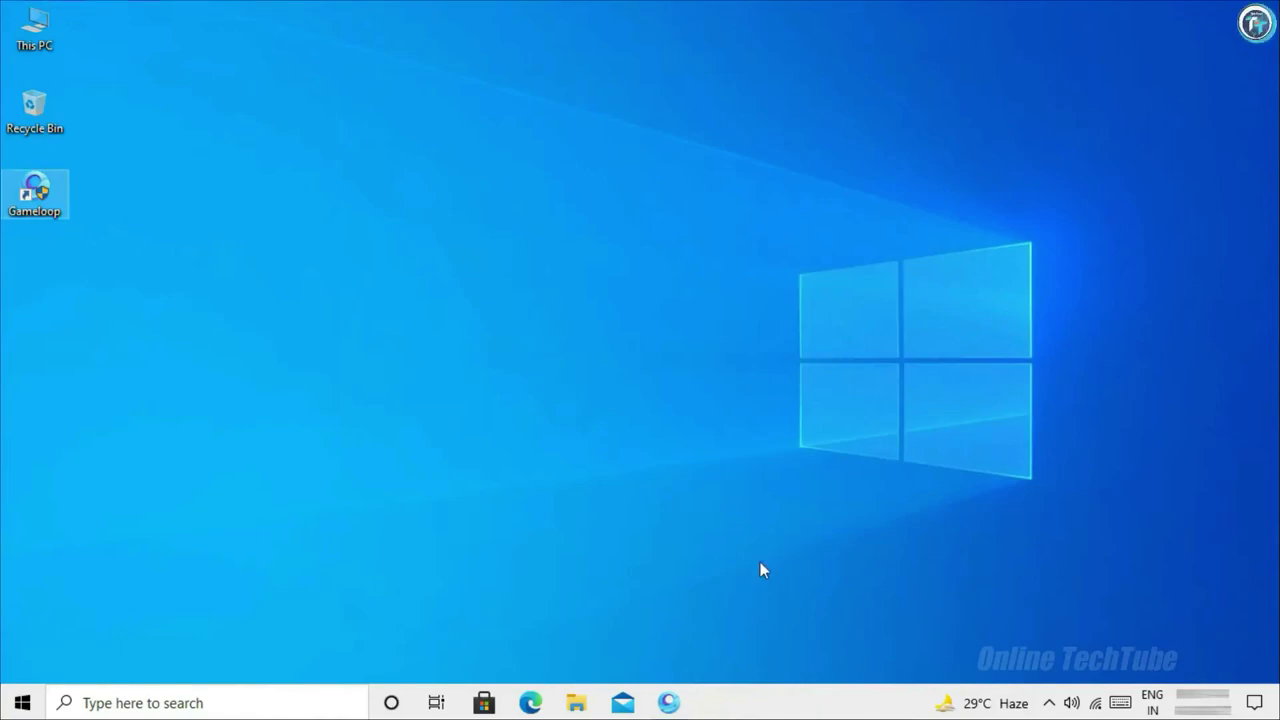
Close the Gameloop window and quit its background instance from the system tray.
left_click(670, 703)
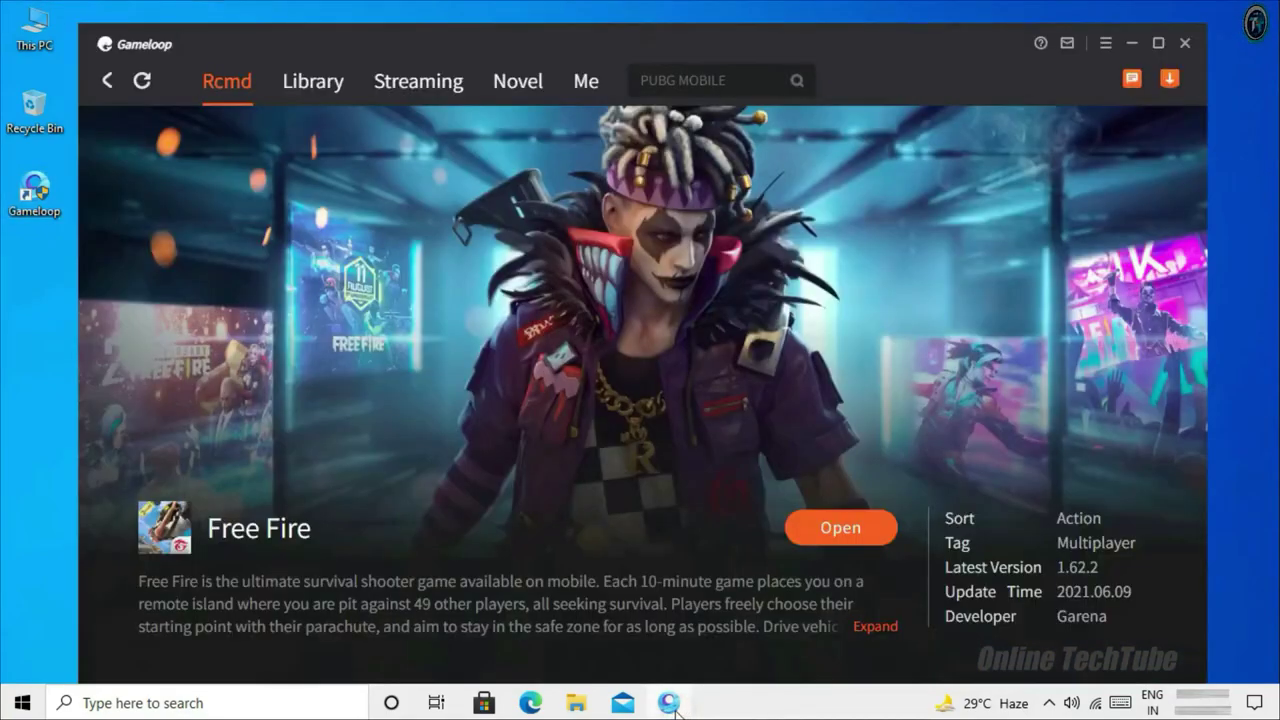
left_click(1186, 47)
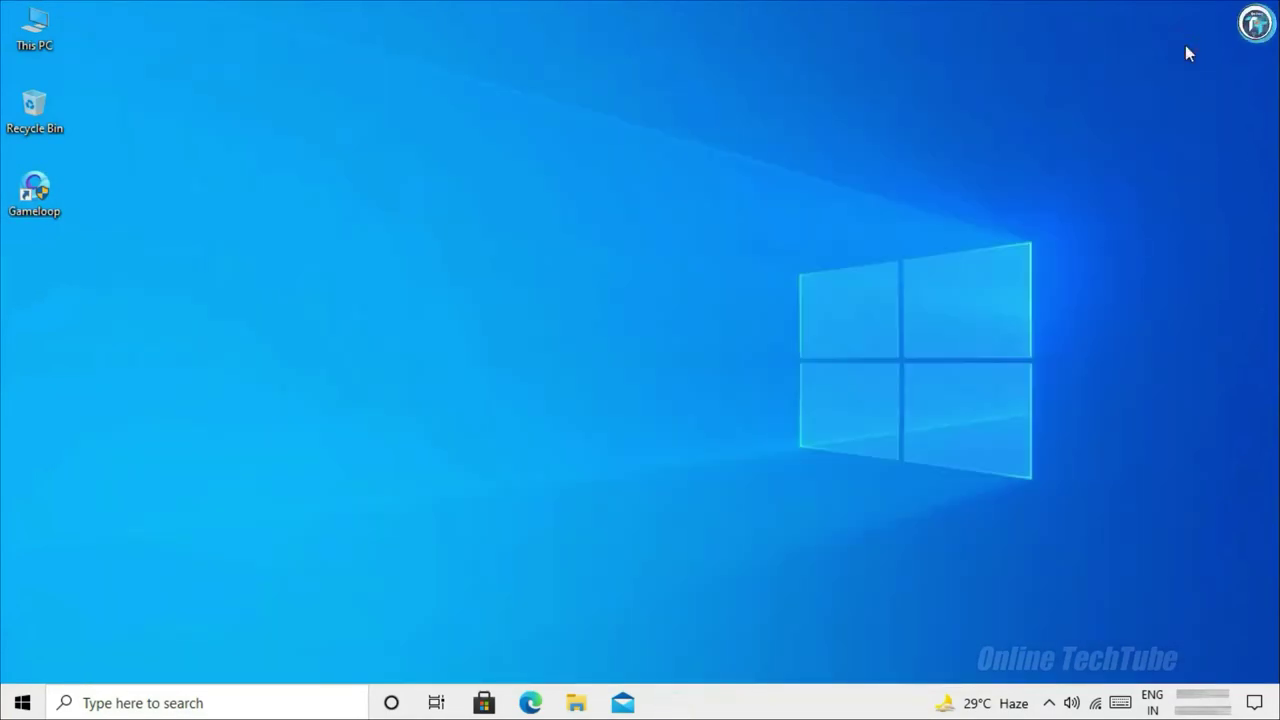
left_click(1049, 703)
right_click(1013, 667)
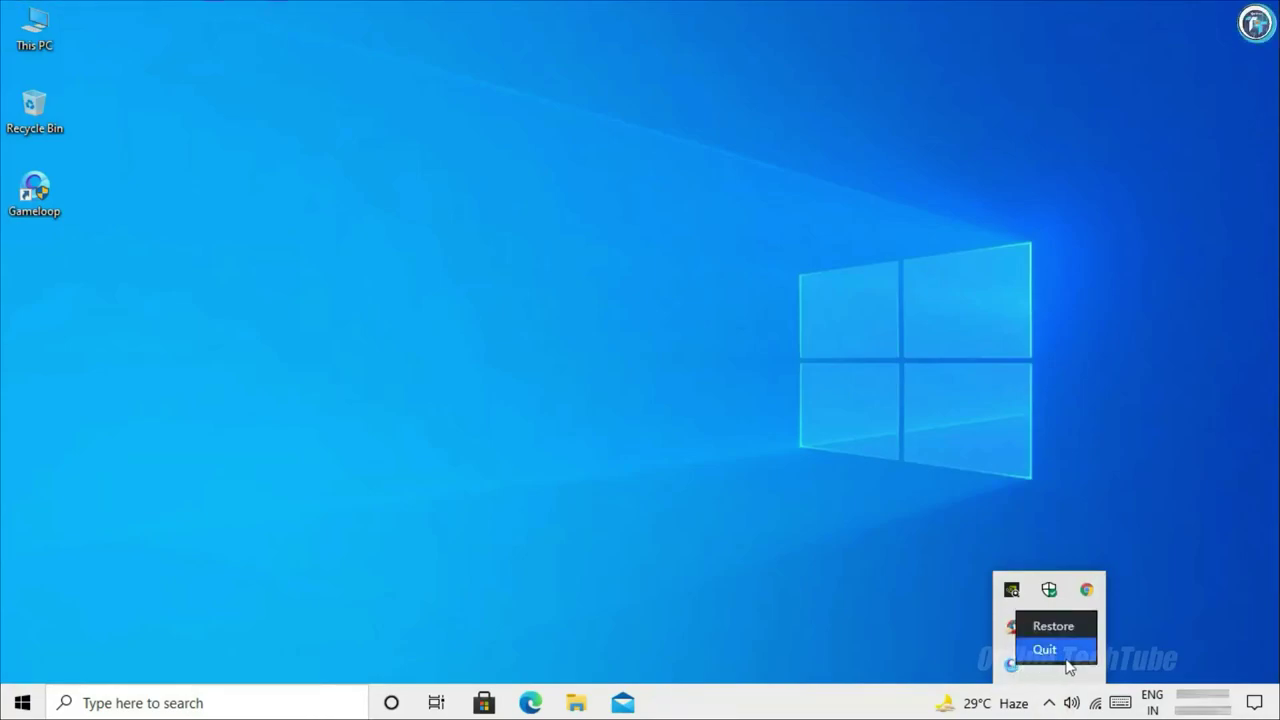
left_click(1062, 650)
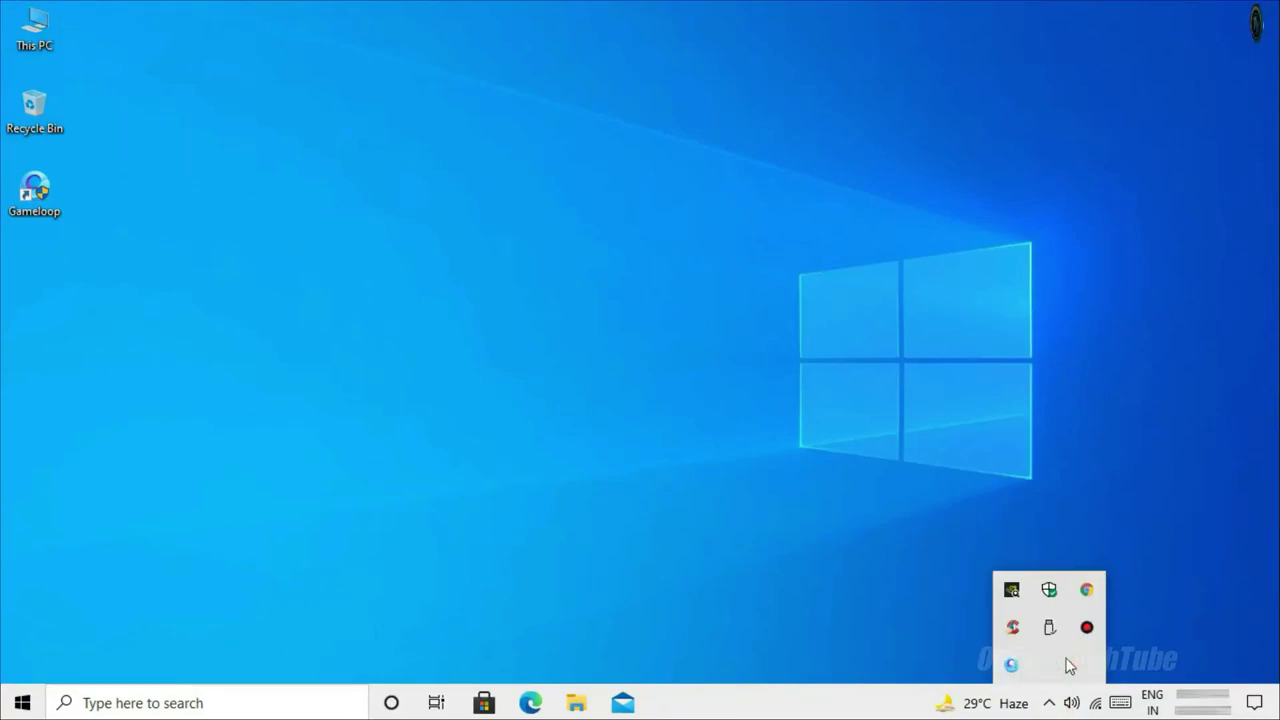
left_click(1049, 703)
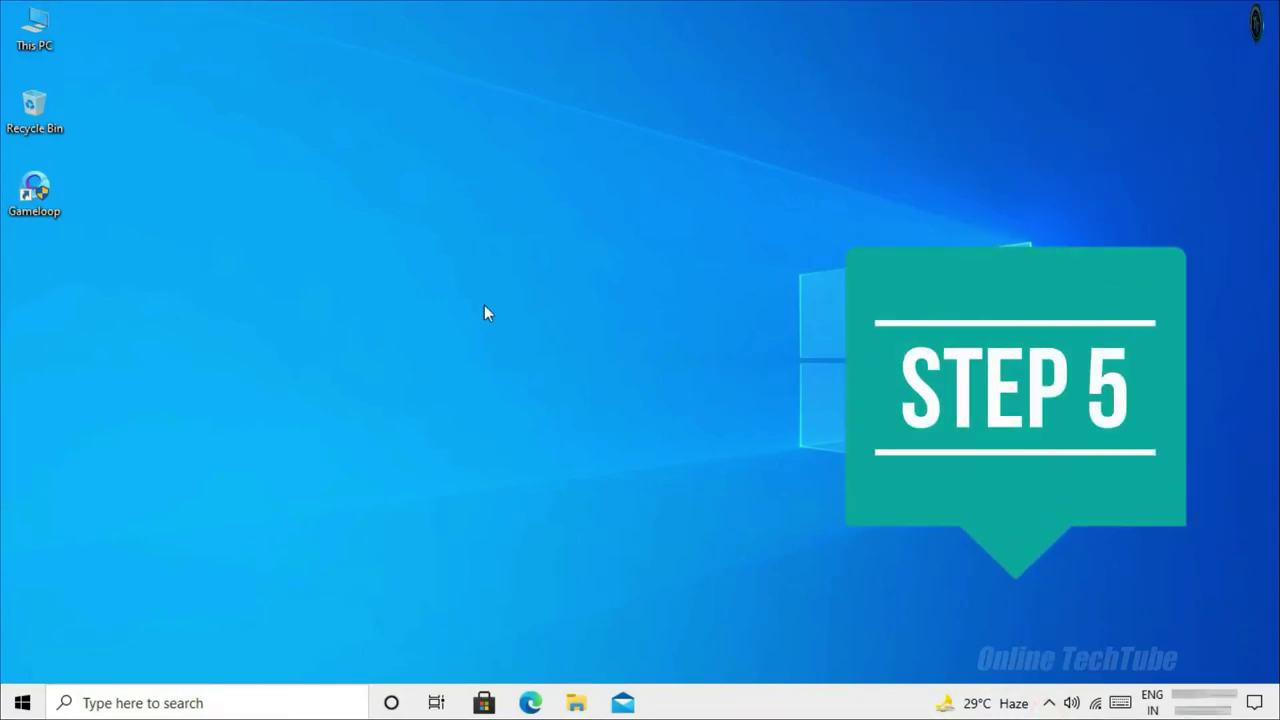
Search Windows for "Graphics Settings" and open the Graphics settings page.
left_click(250, 700)
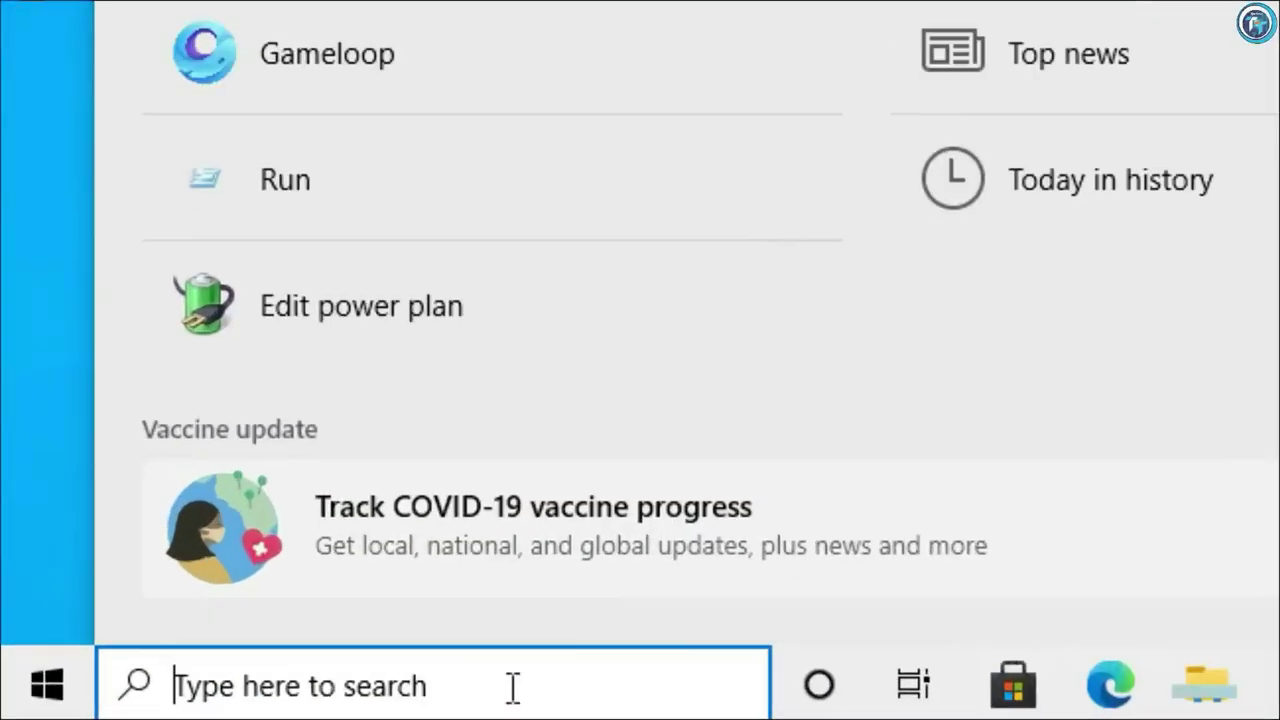
type("Graphics S")
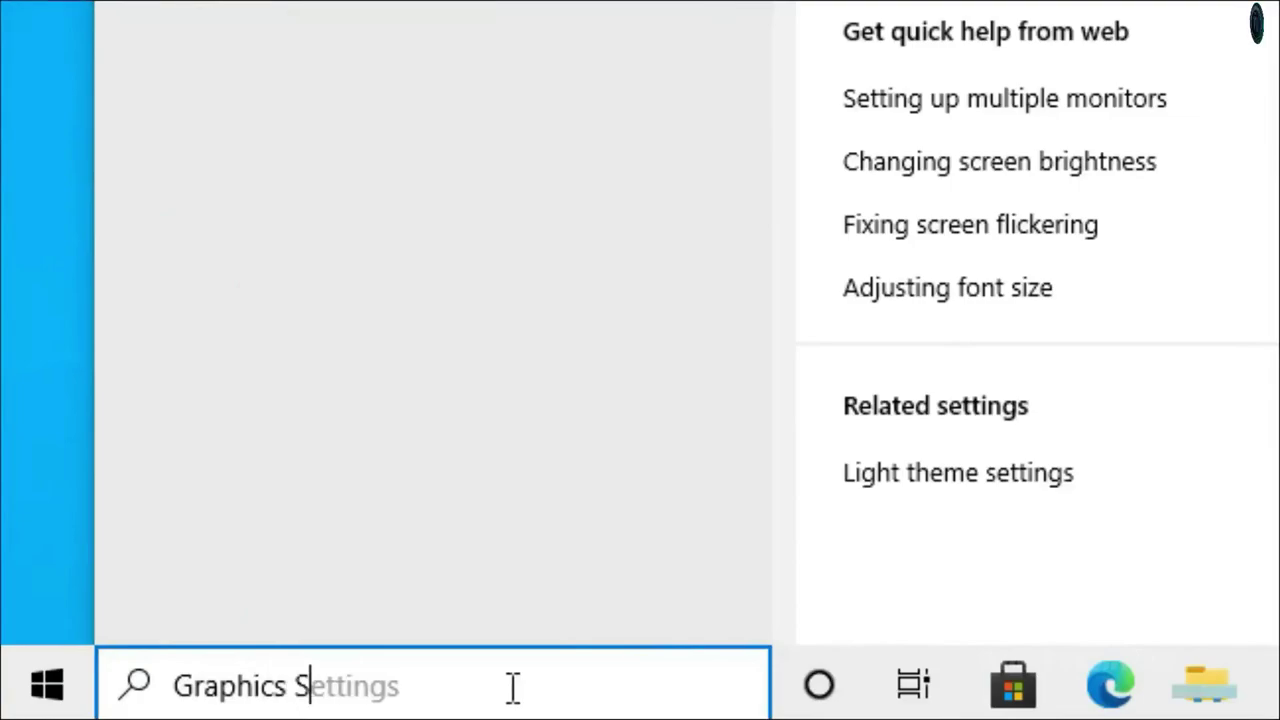
type("ettings")
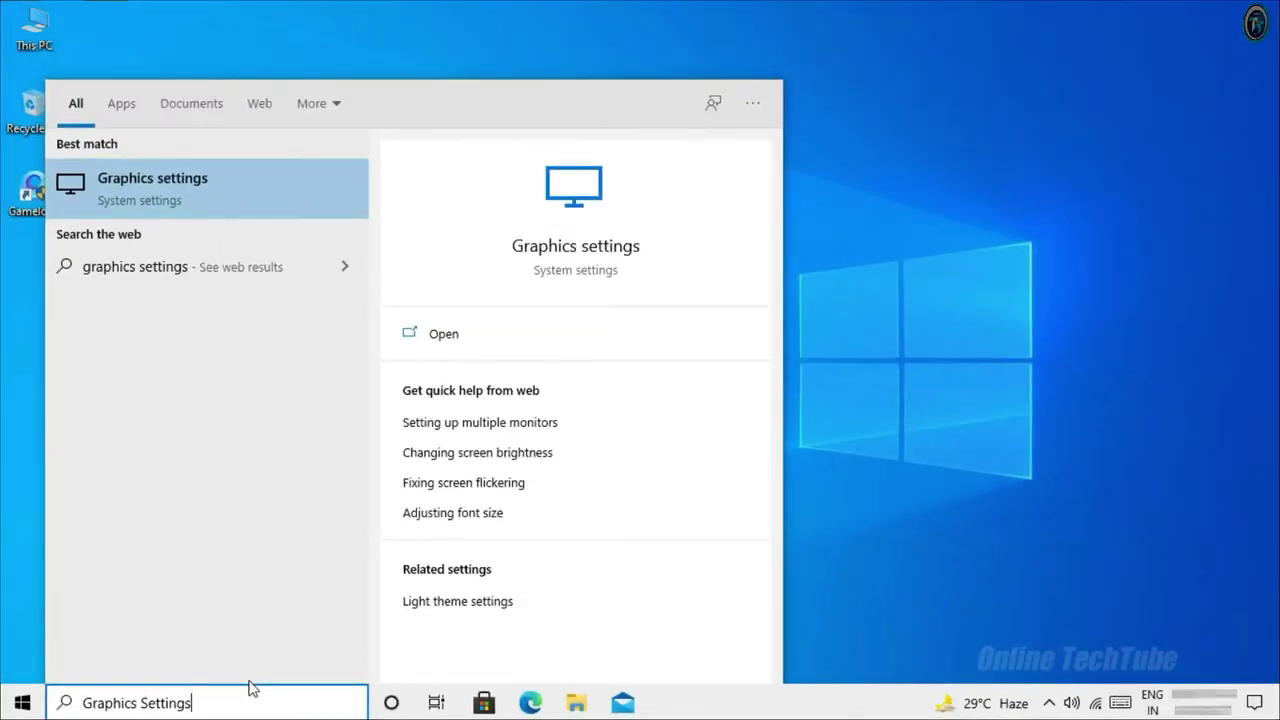
left_click(225, 187)
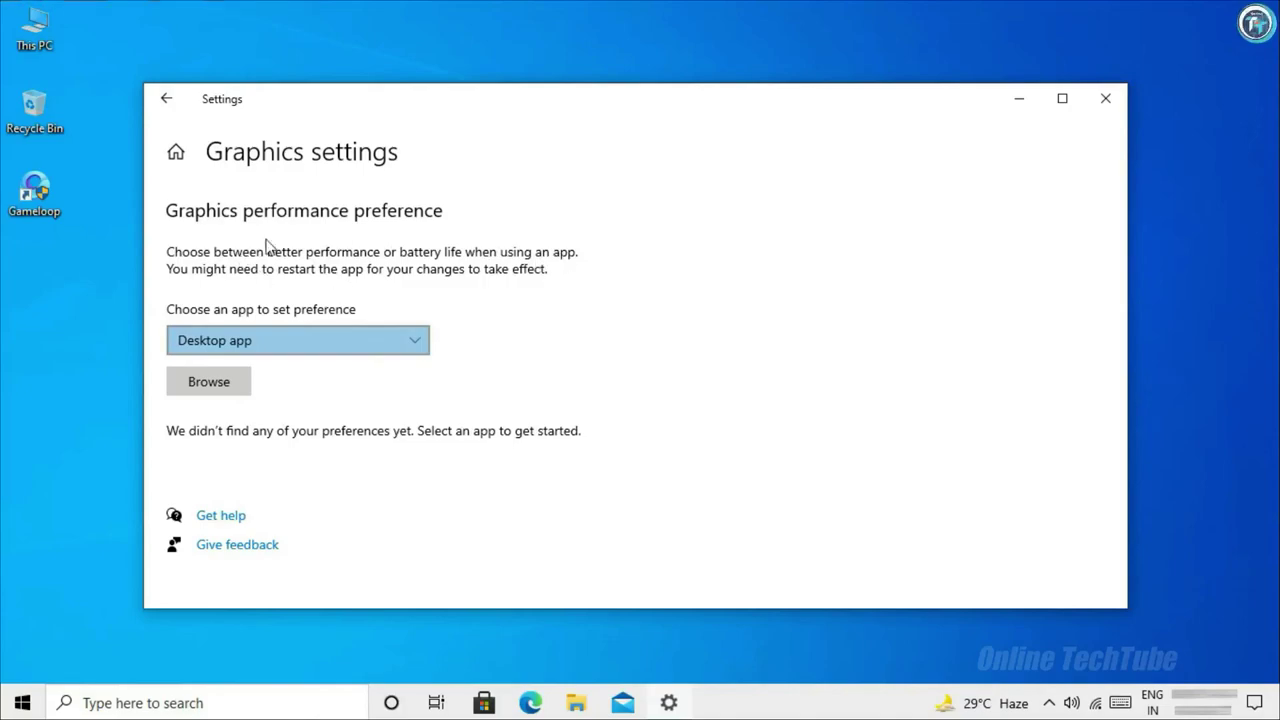
Add the Gameloop shortcut on the Desktop as a desktop app in the graphics performance preferences.
left_click(207, 386)
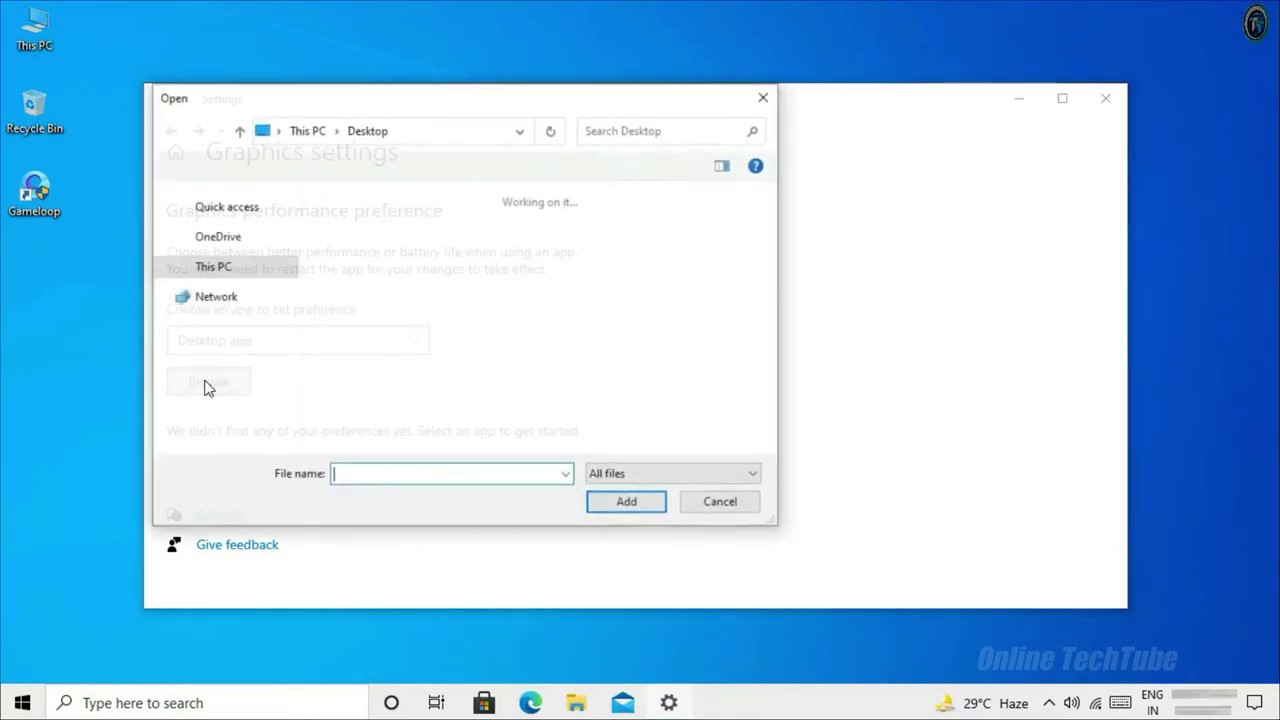
scroll(228, 277, "up", 2)
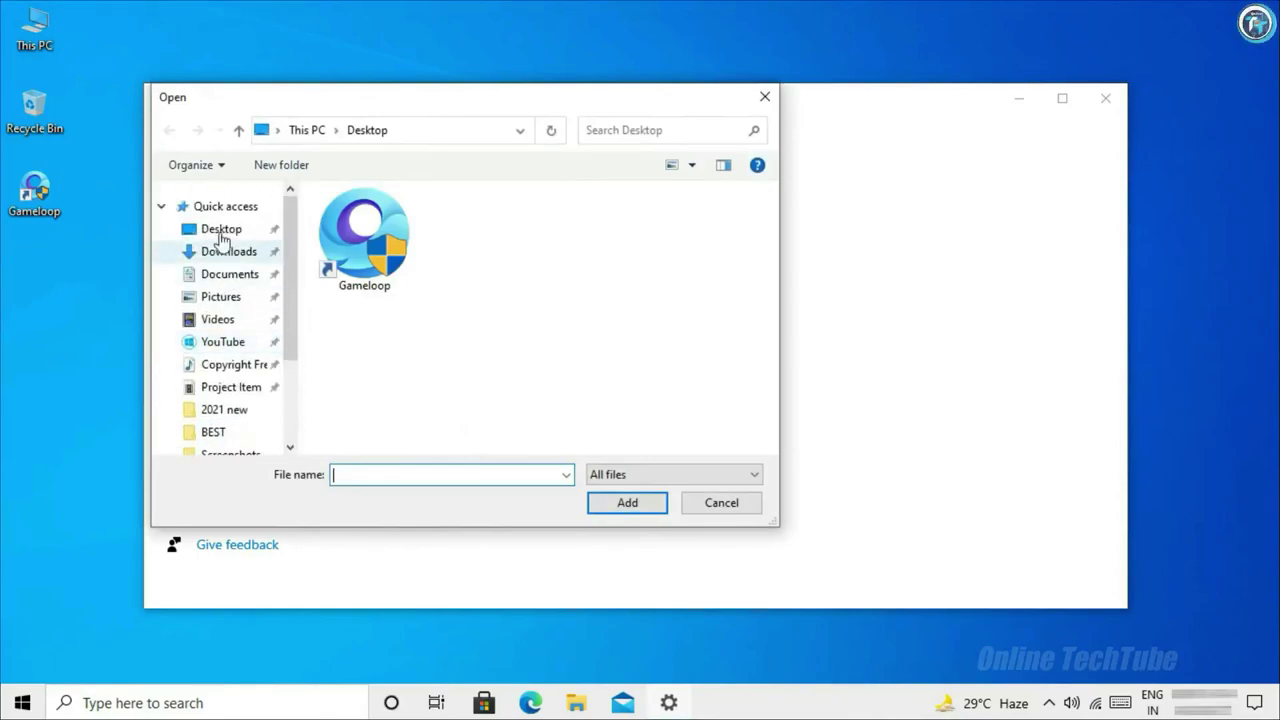
left_click(188, 234)
left_click(398, 255)
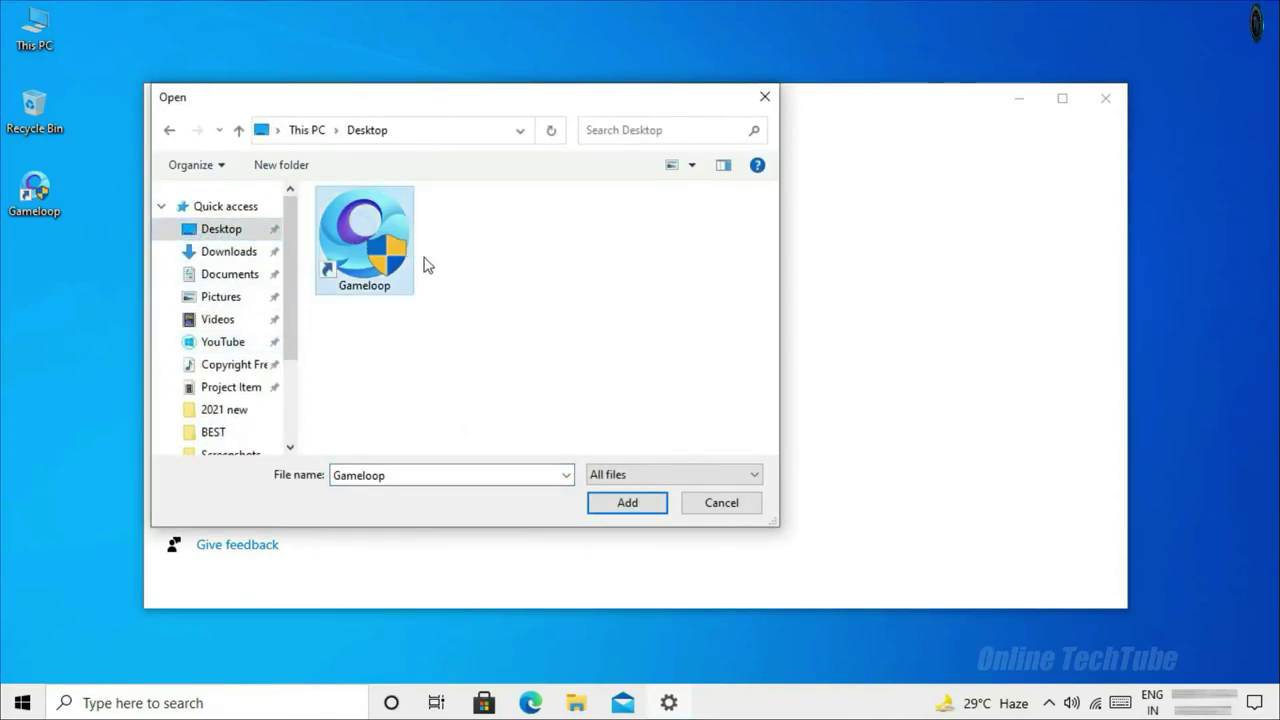
left_click(640, 508)
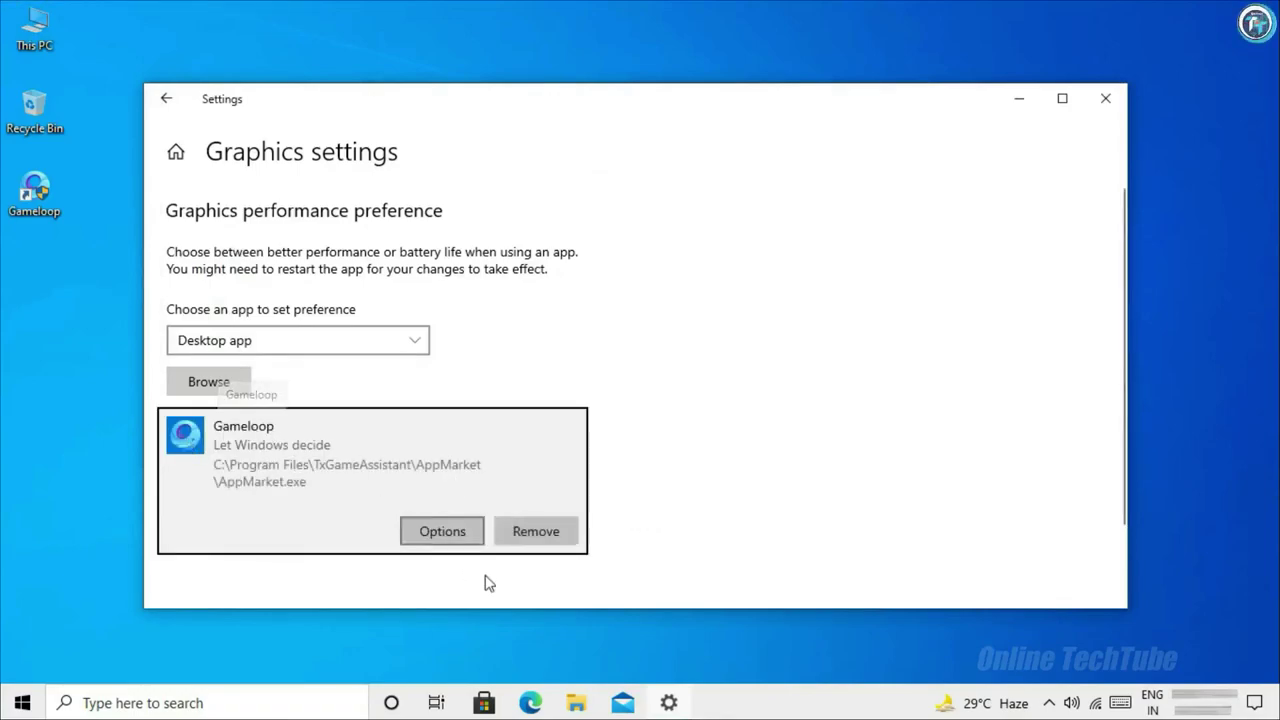
Set Gameloop's graphics preference to High performance, save it, and close the Settings window.
left_click(437, 537)
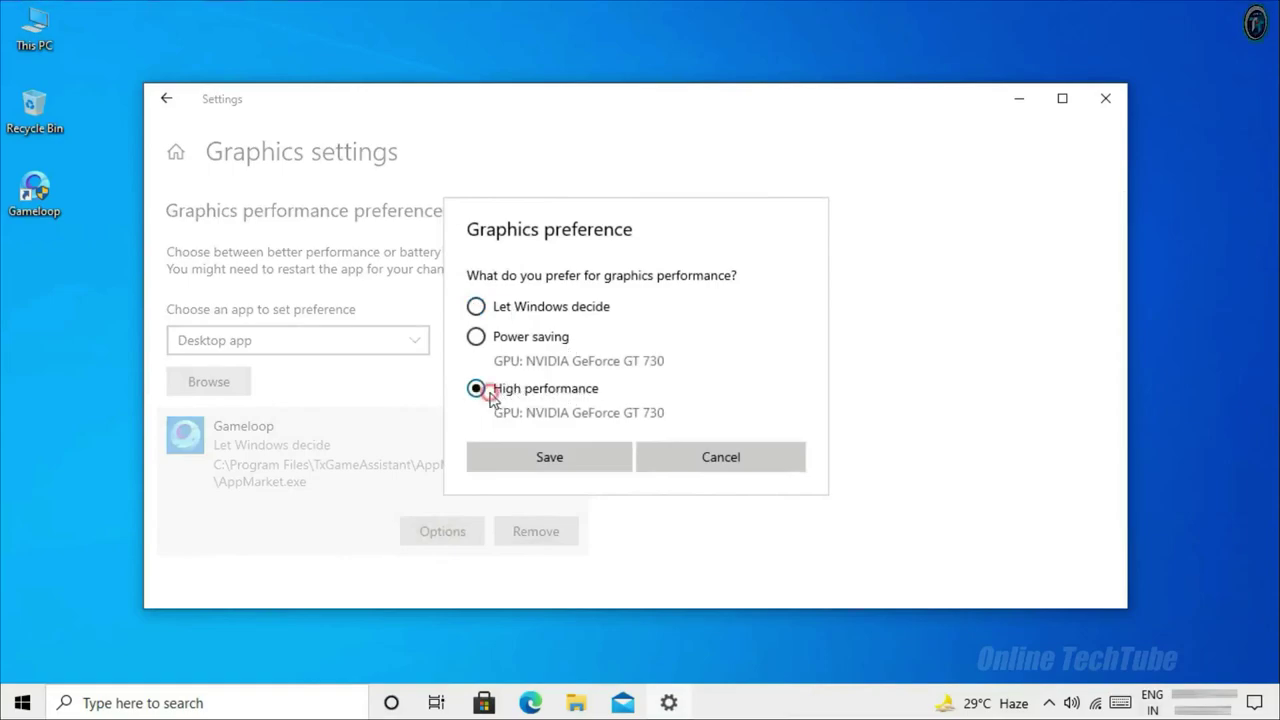
left_click(545, 456)
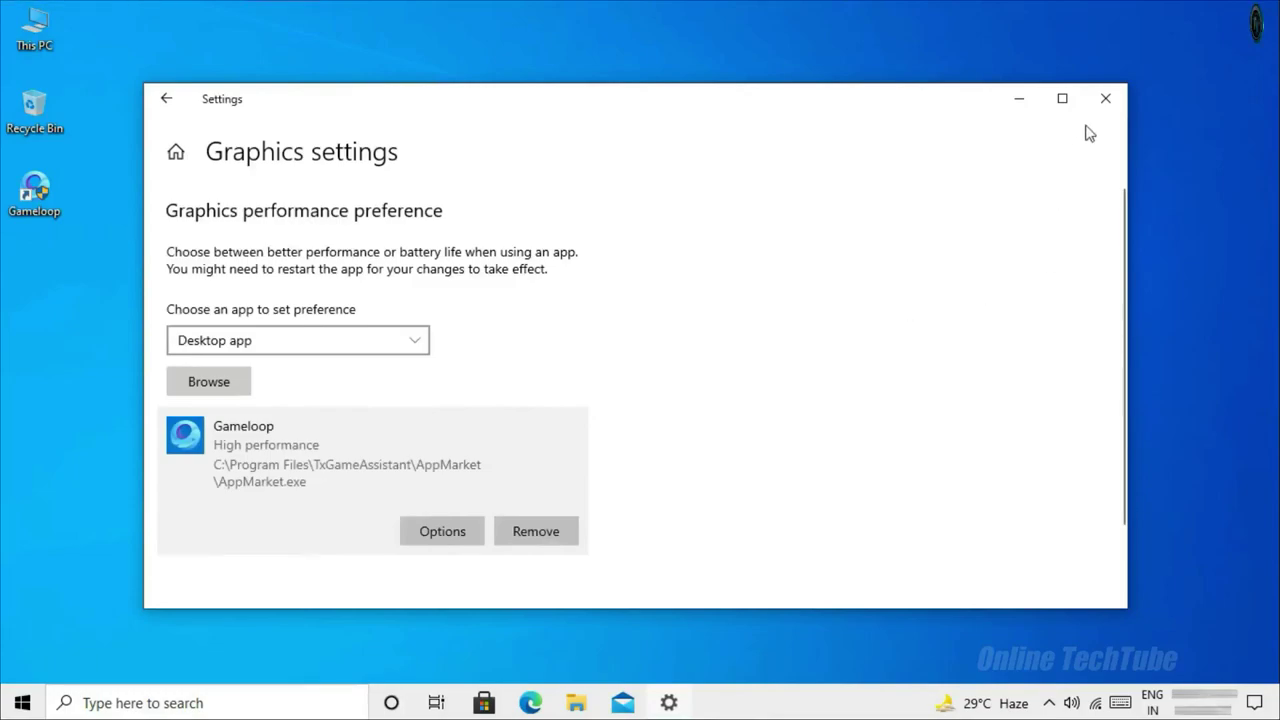
left_click(1104, 98)
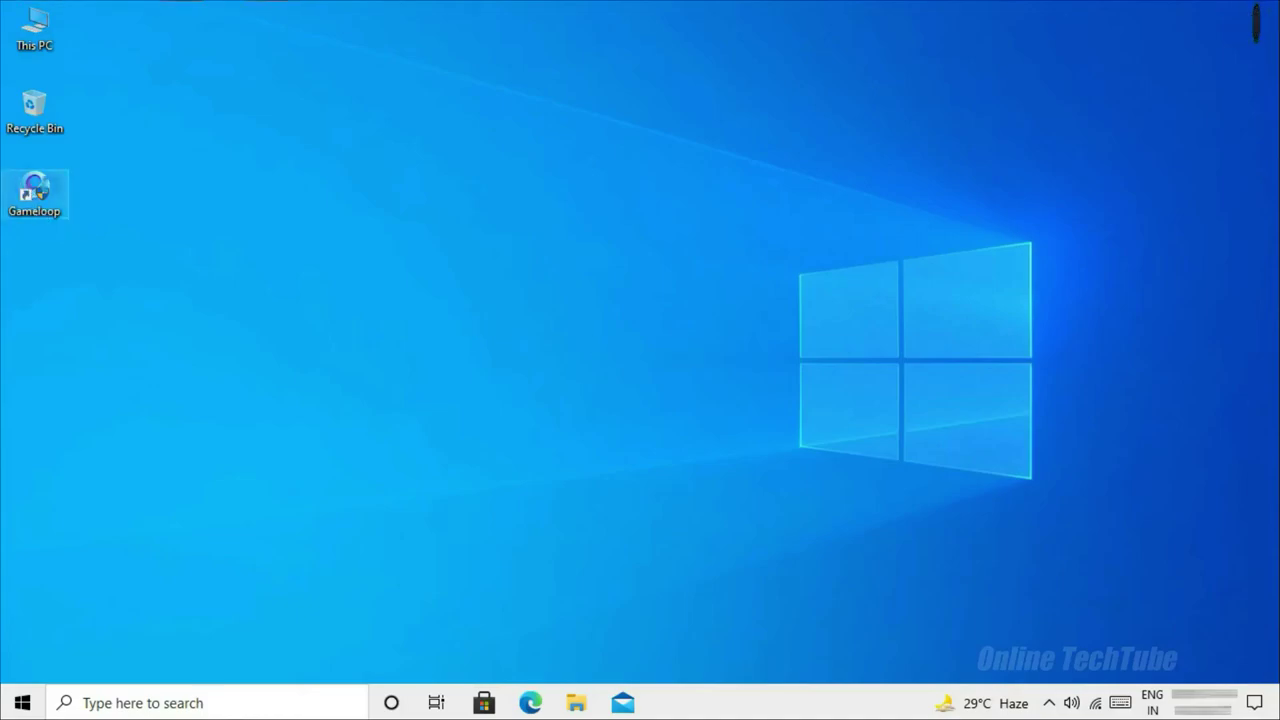
Run Gameloop as administrator and launch Free Fire from its game page.
right_click(40, 195)
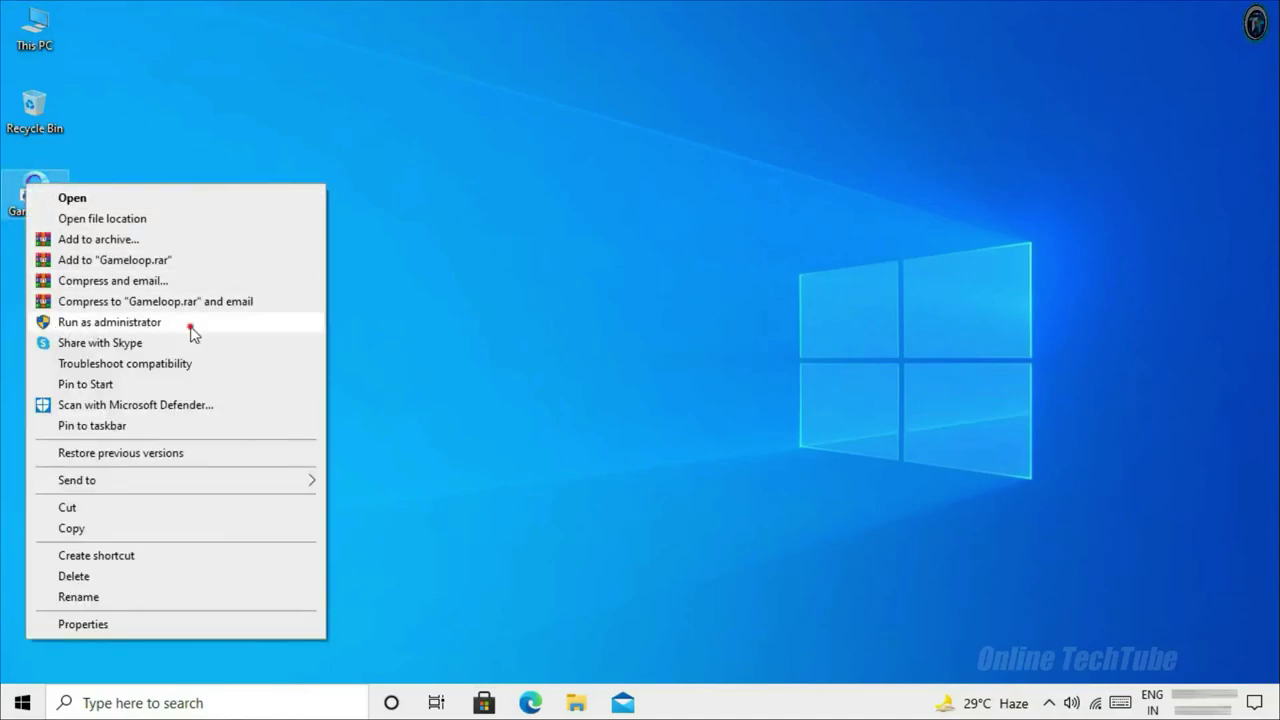
left_click(192, 322)
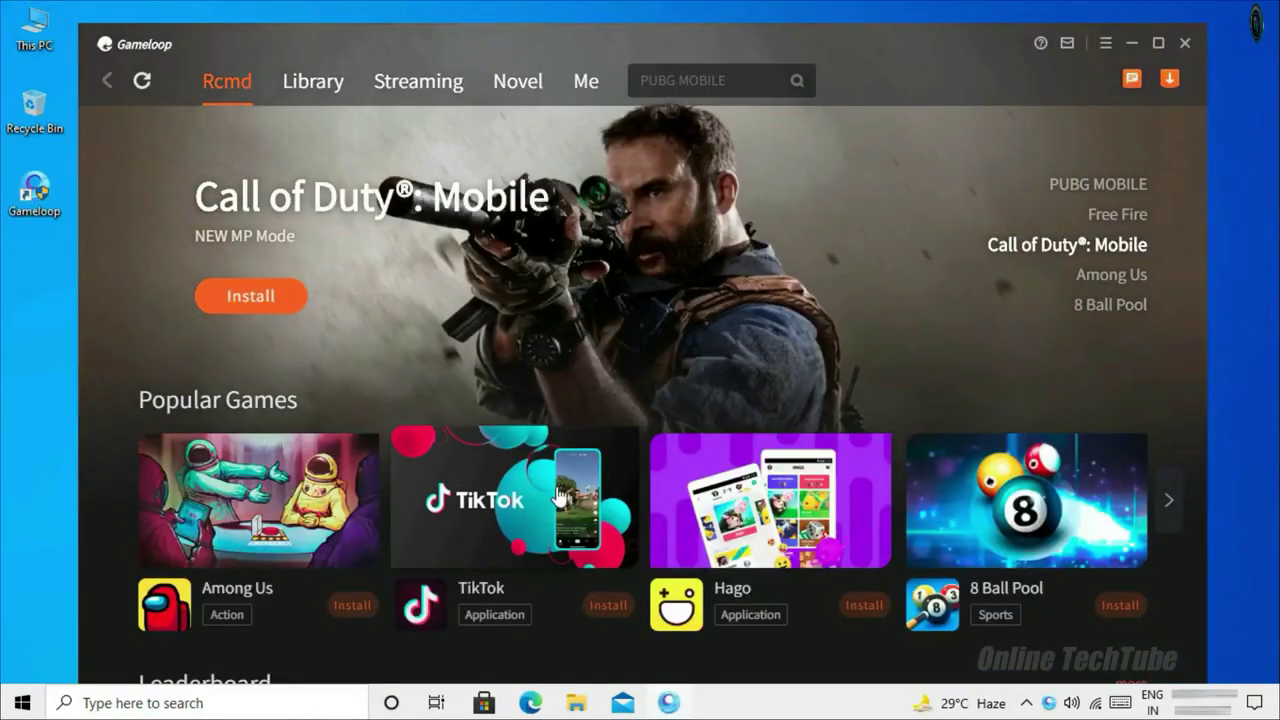
left_click(1100, 214)
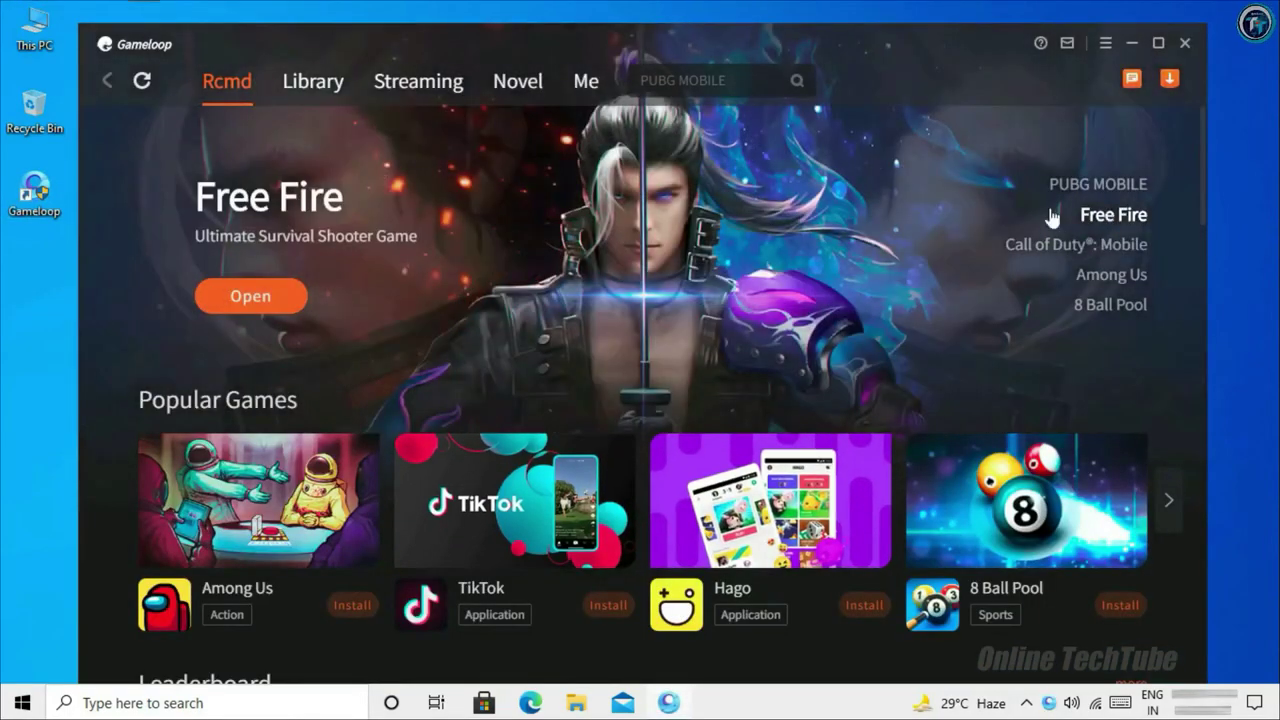
left_click(679, 215)
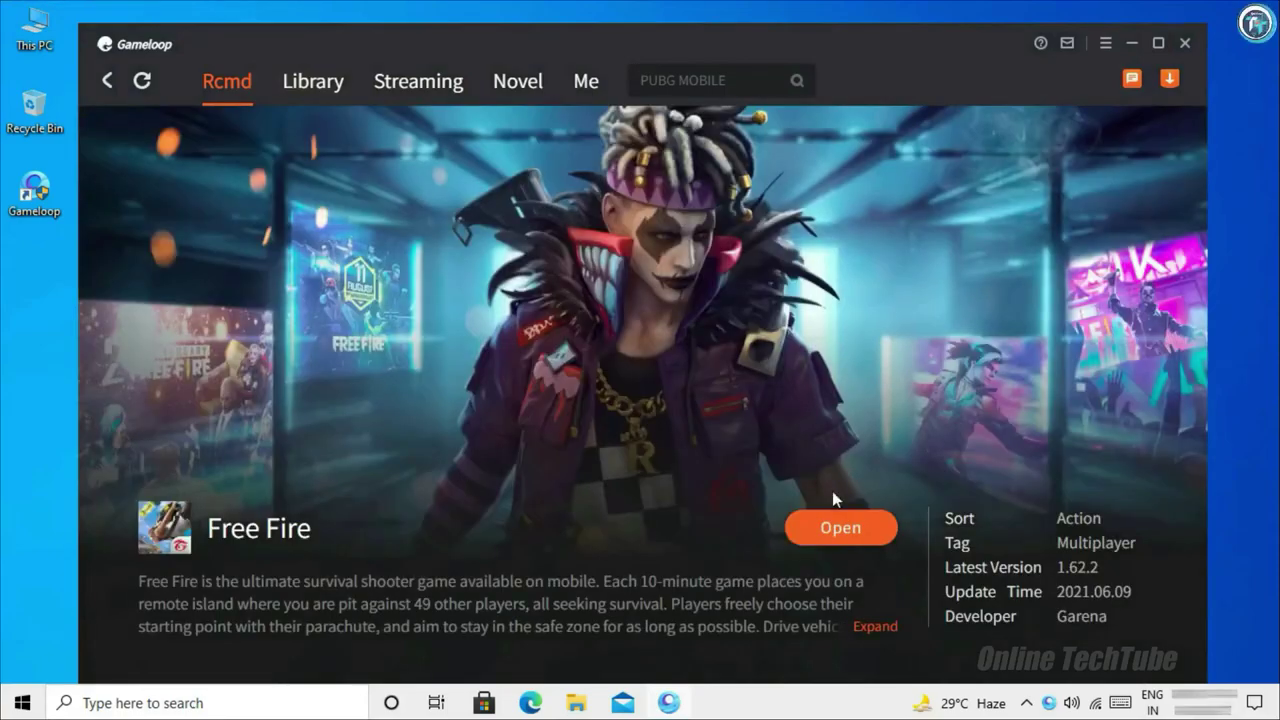
left_click(816, 537)
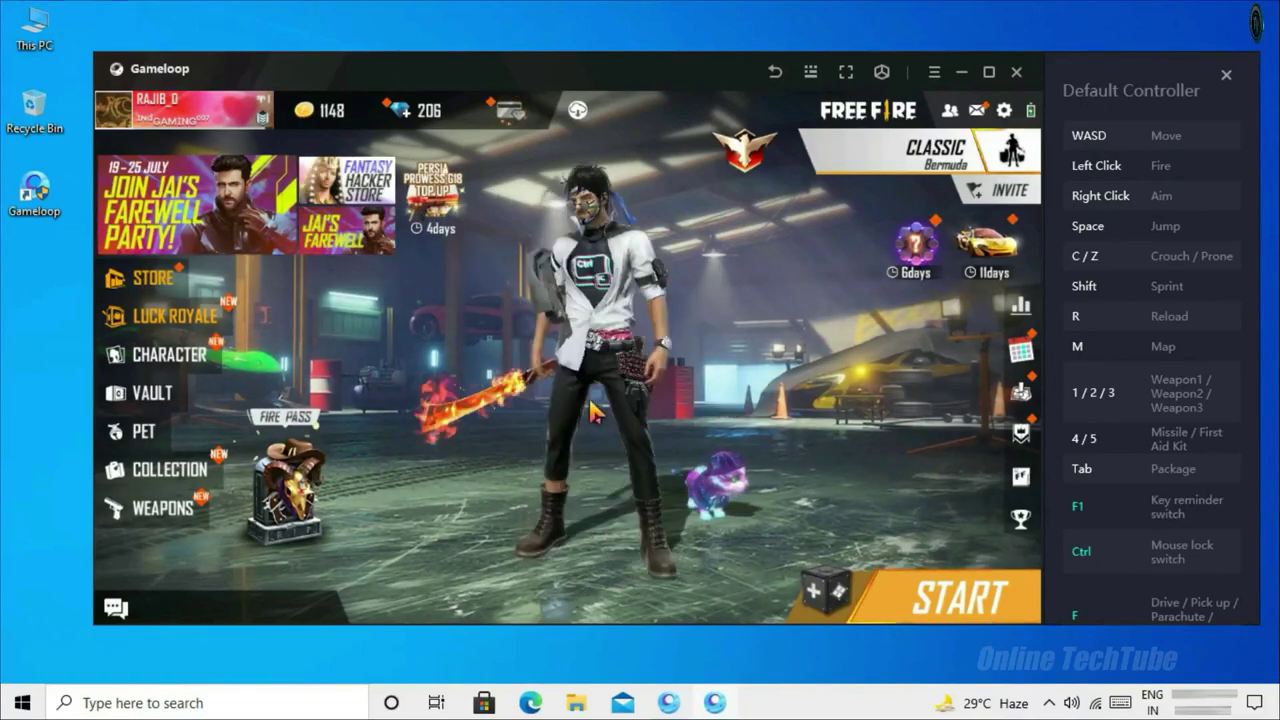
Review Free Fire's sensitivity, controls, auto pickup, display, sound and notification settings, and close the settings.
left_click(1002, 111)
left_click(148, 222)
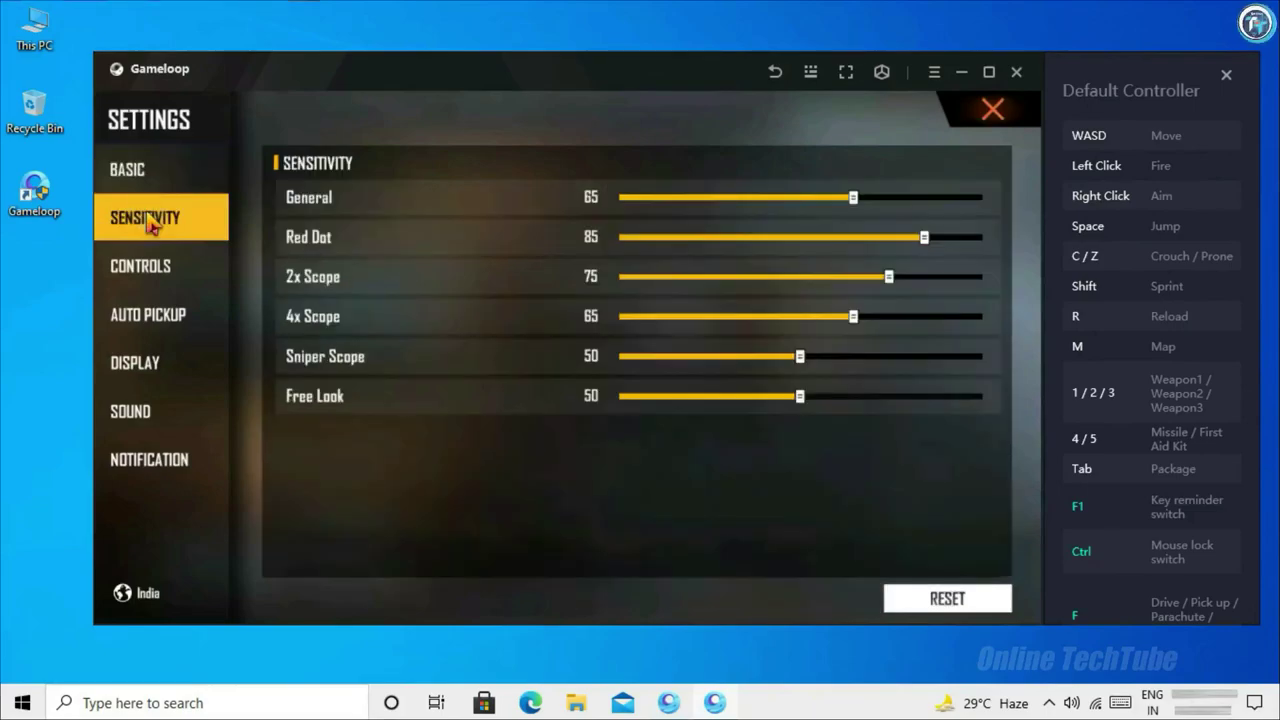
left_click(142, 270)
left_click(147, 315)
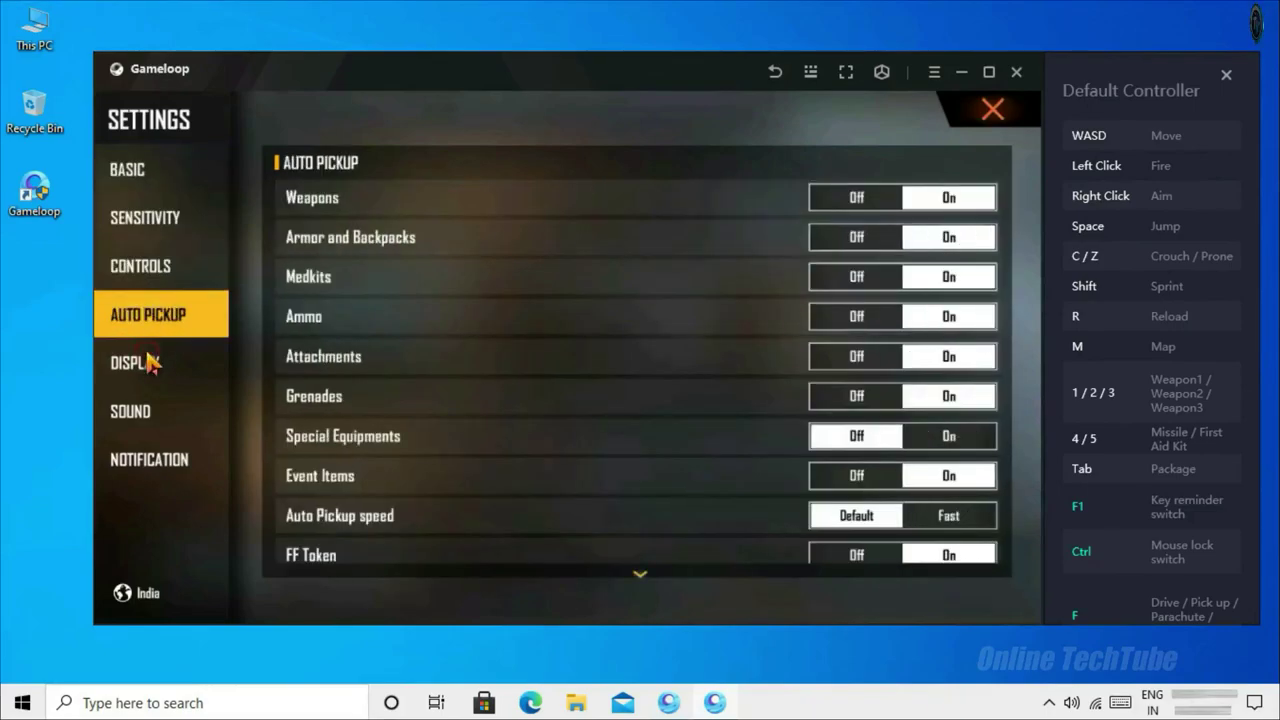
left_click(148, 362)
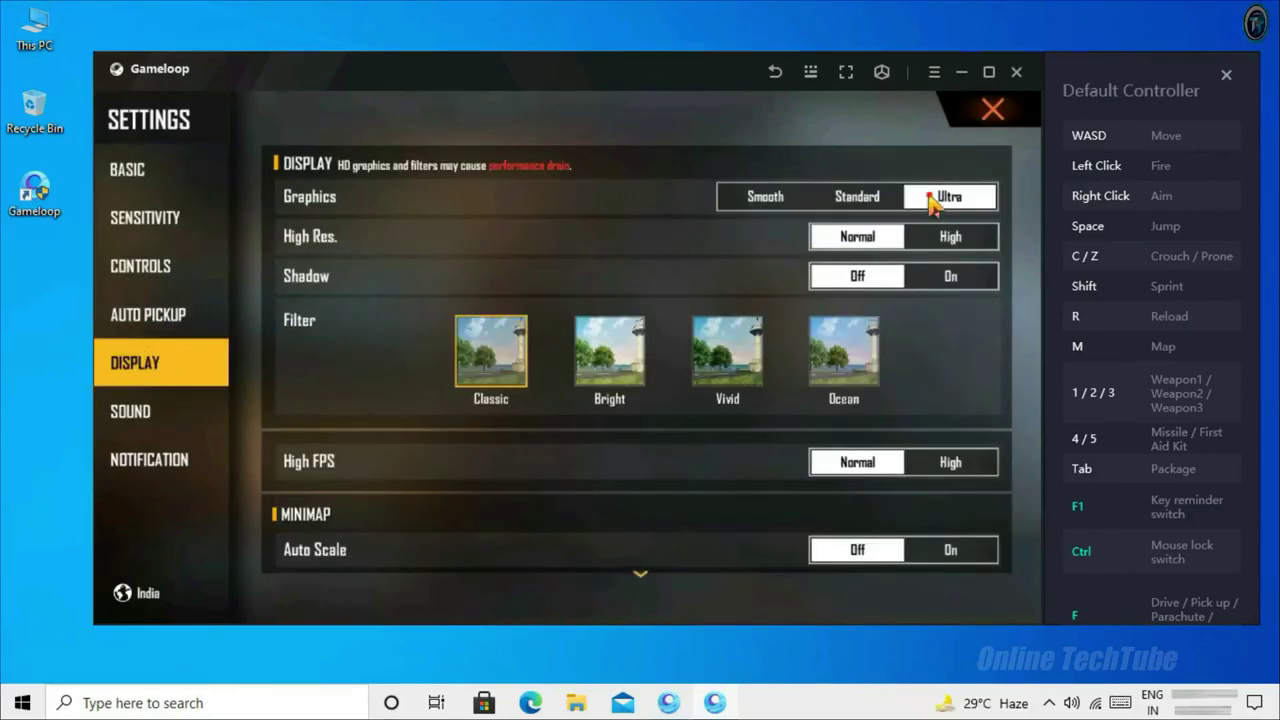
left_click_drag(940, 378, 920, 438)
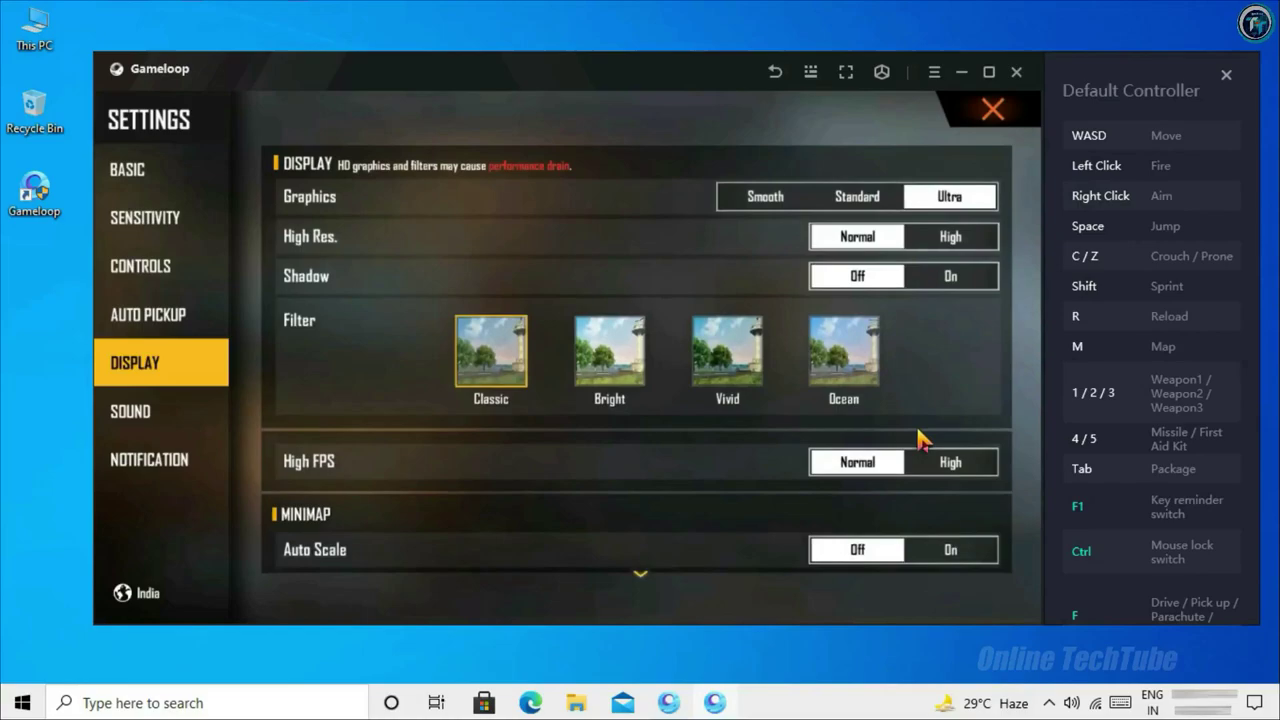
left_click(140, 420)
left_click(152, 470)
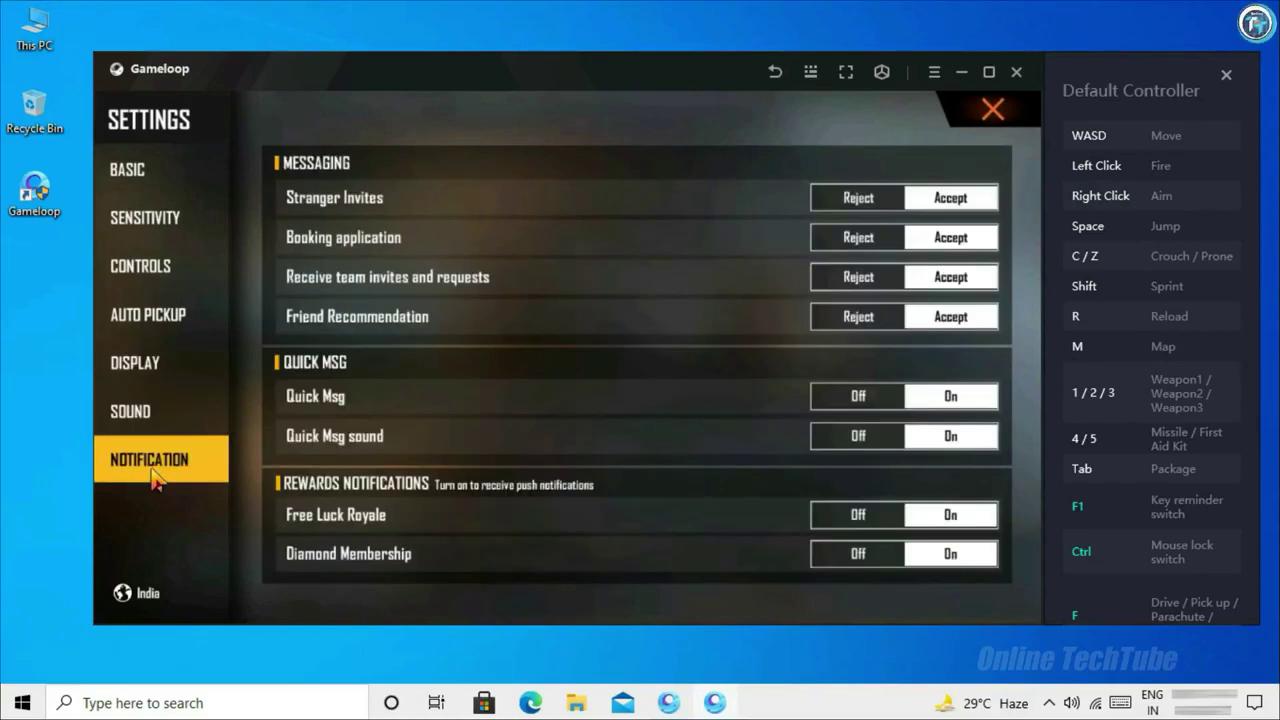
left_click(992, 112)
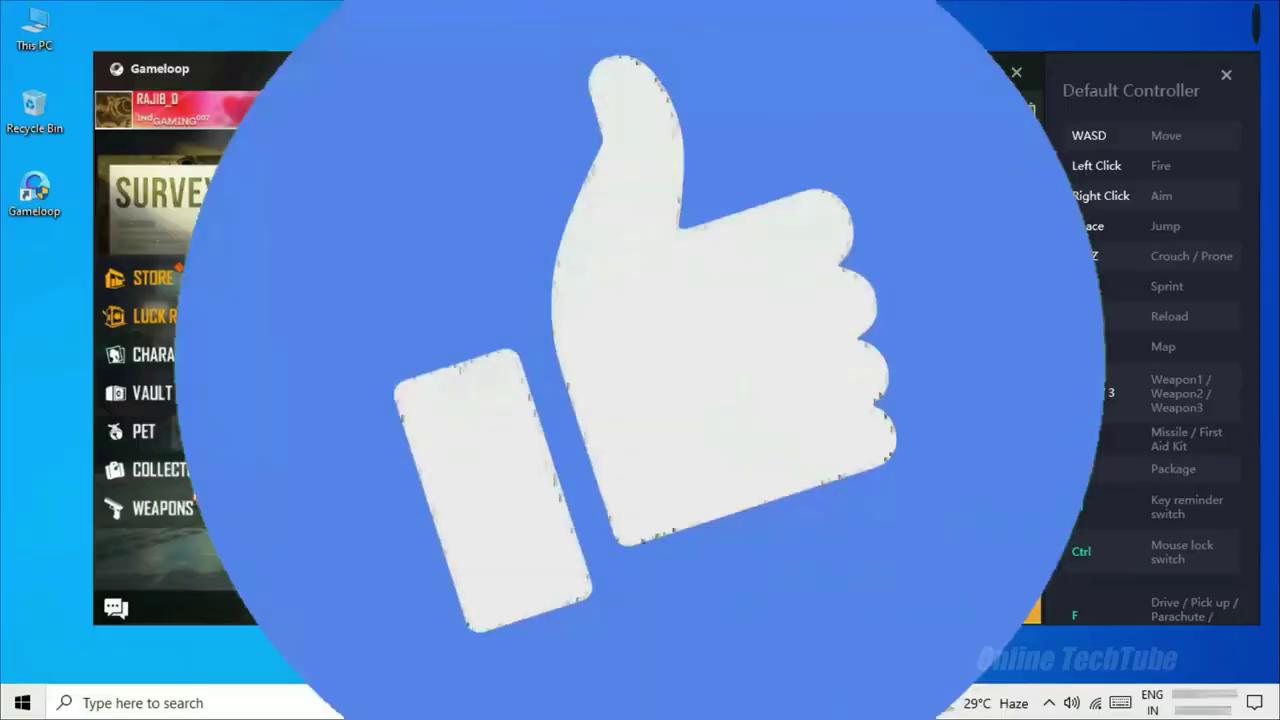
Open Free Fire's game mode selection and choose Ranked Game.
left_click(858, 162)
left_click(303, 346)
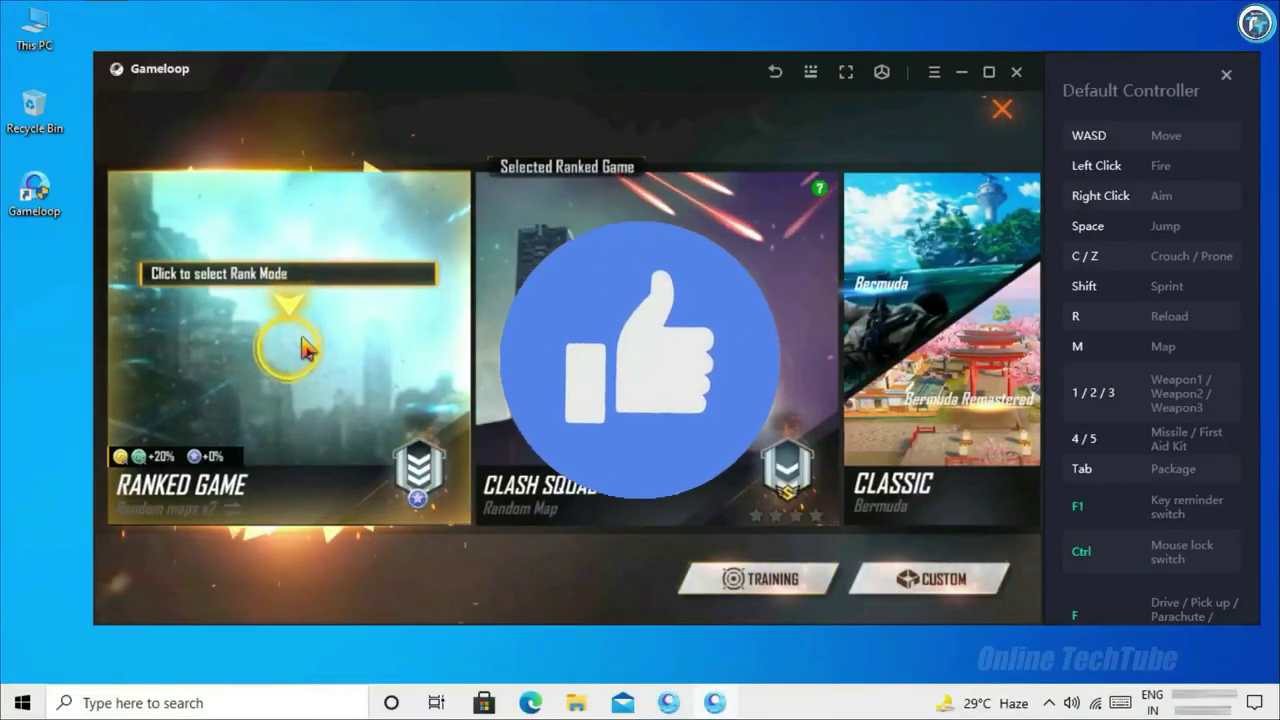